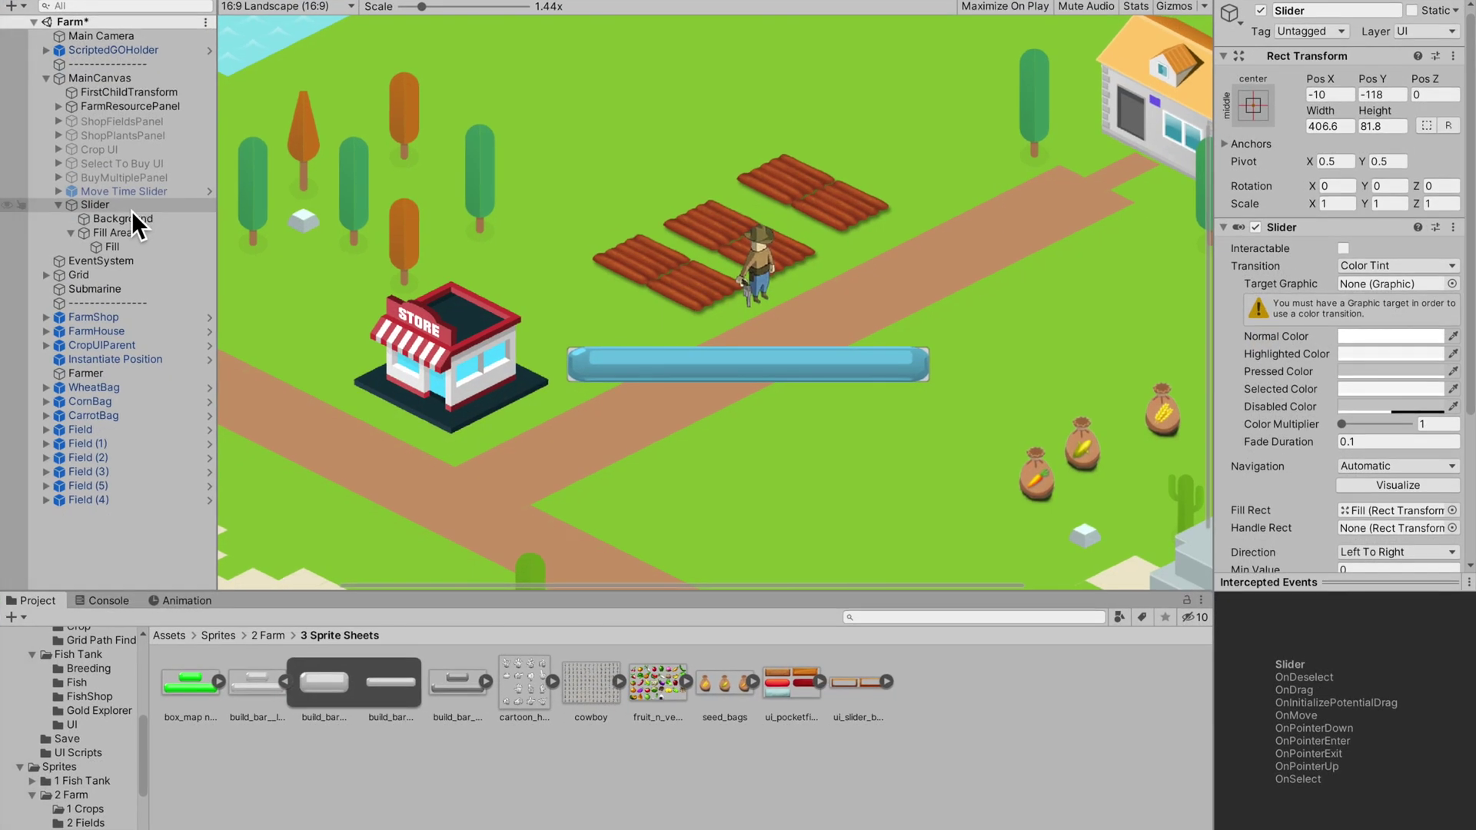
# Deactivate the Slider object under MainCanvas and set the Game view scale to 1x.
pyautogui.rightClick(165, 249)
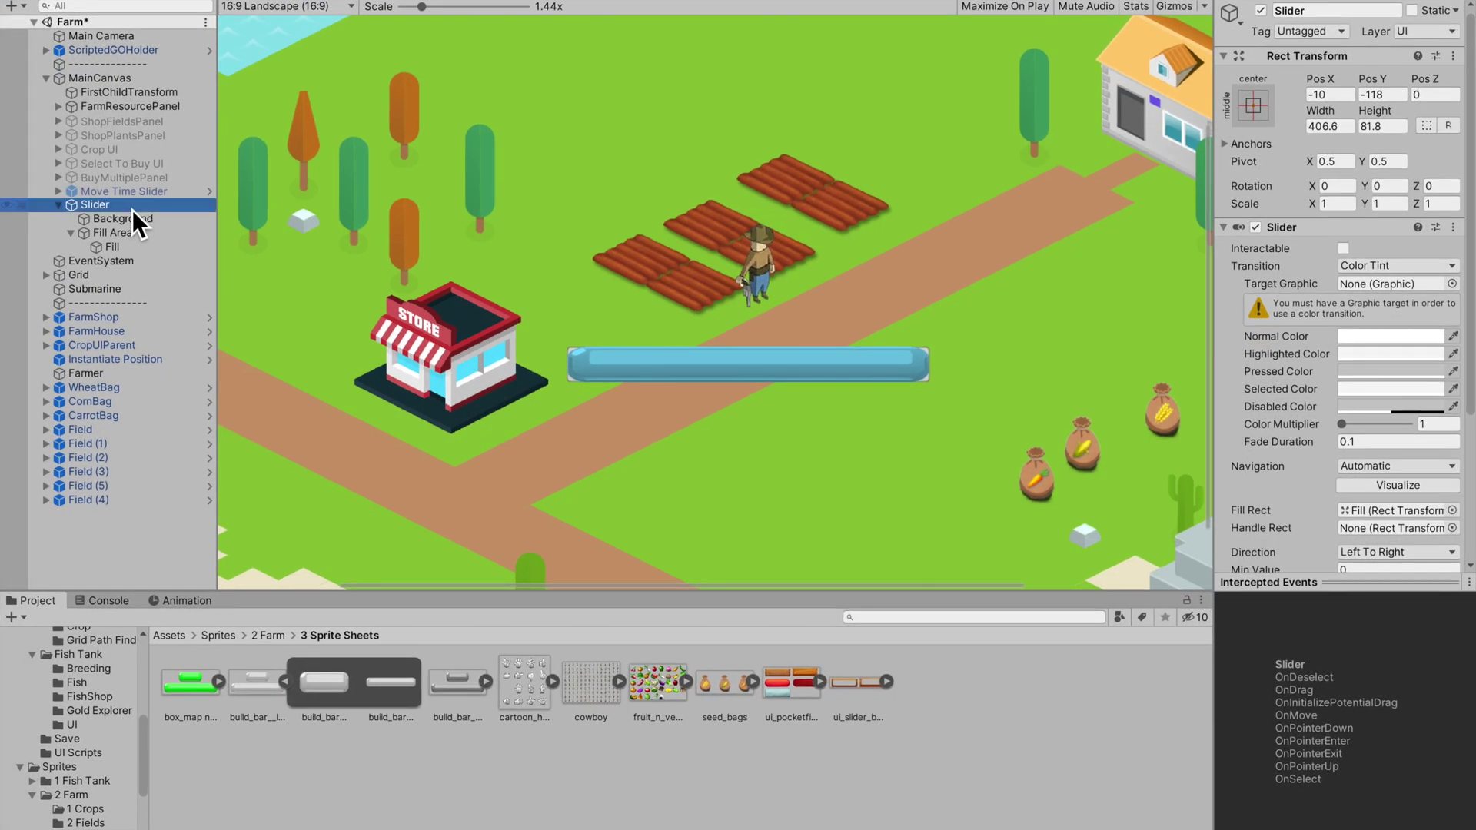
pyautogui.click(109, 217)
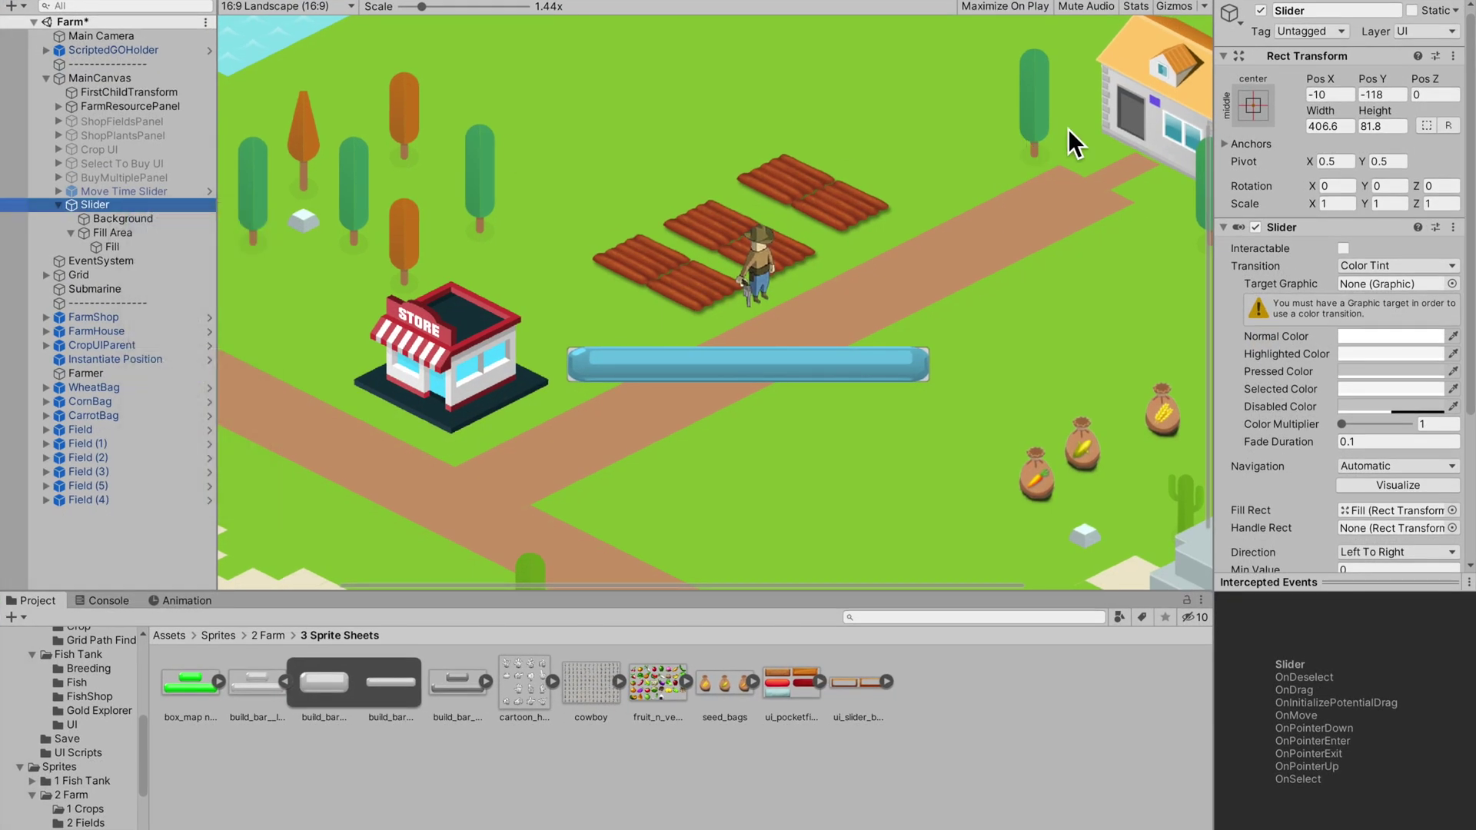
pyautogui.click(1262, 11)
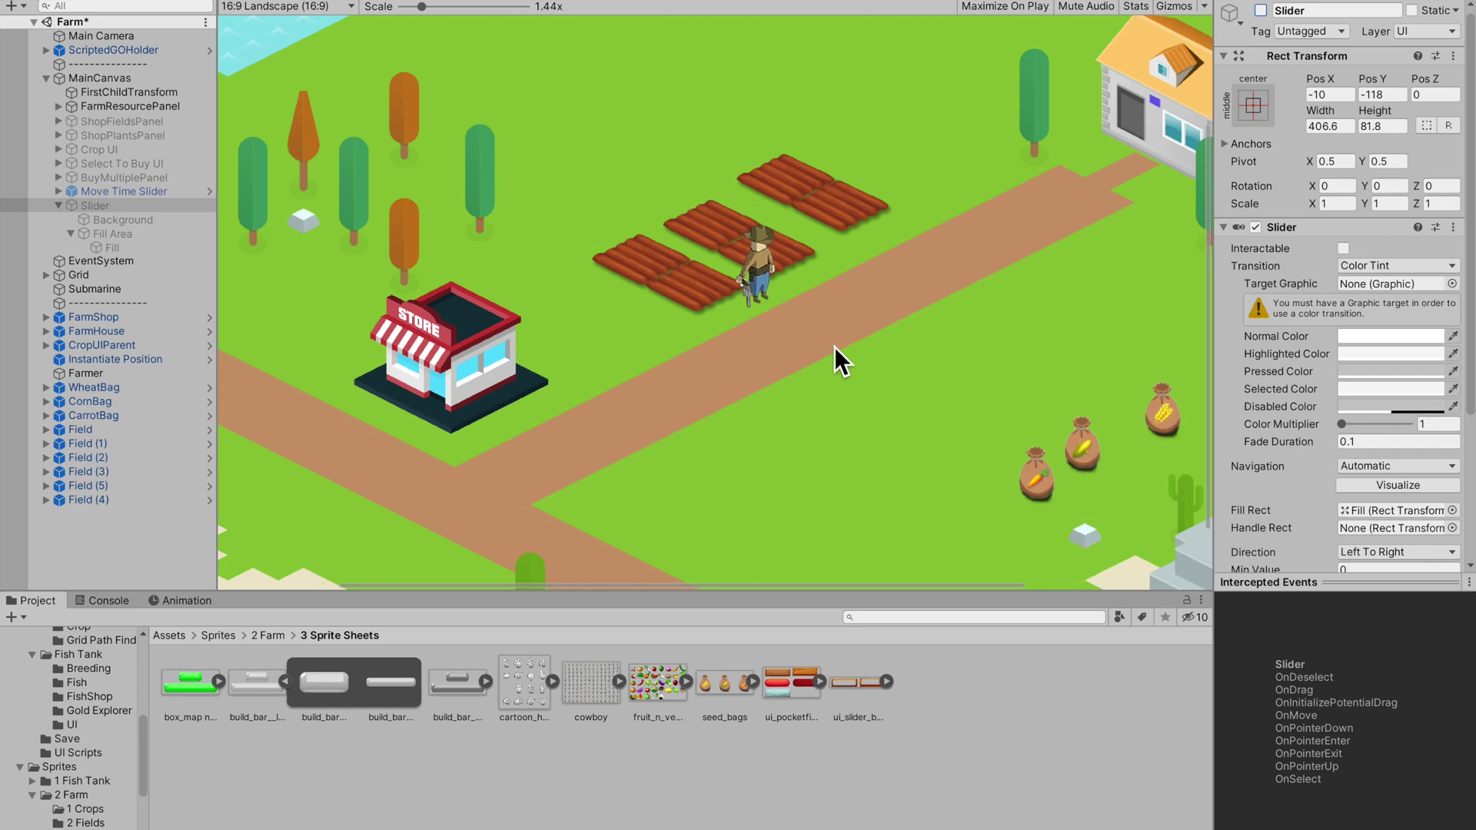
pyautogui.moveTo(425, 8); pyautogui.dragTo(367, 9)
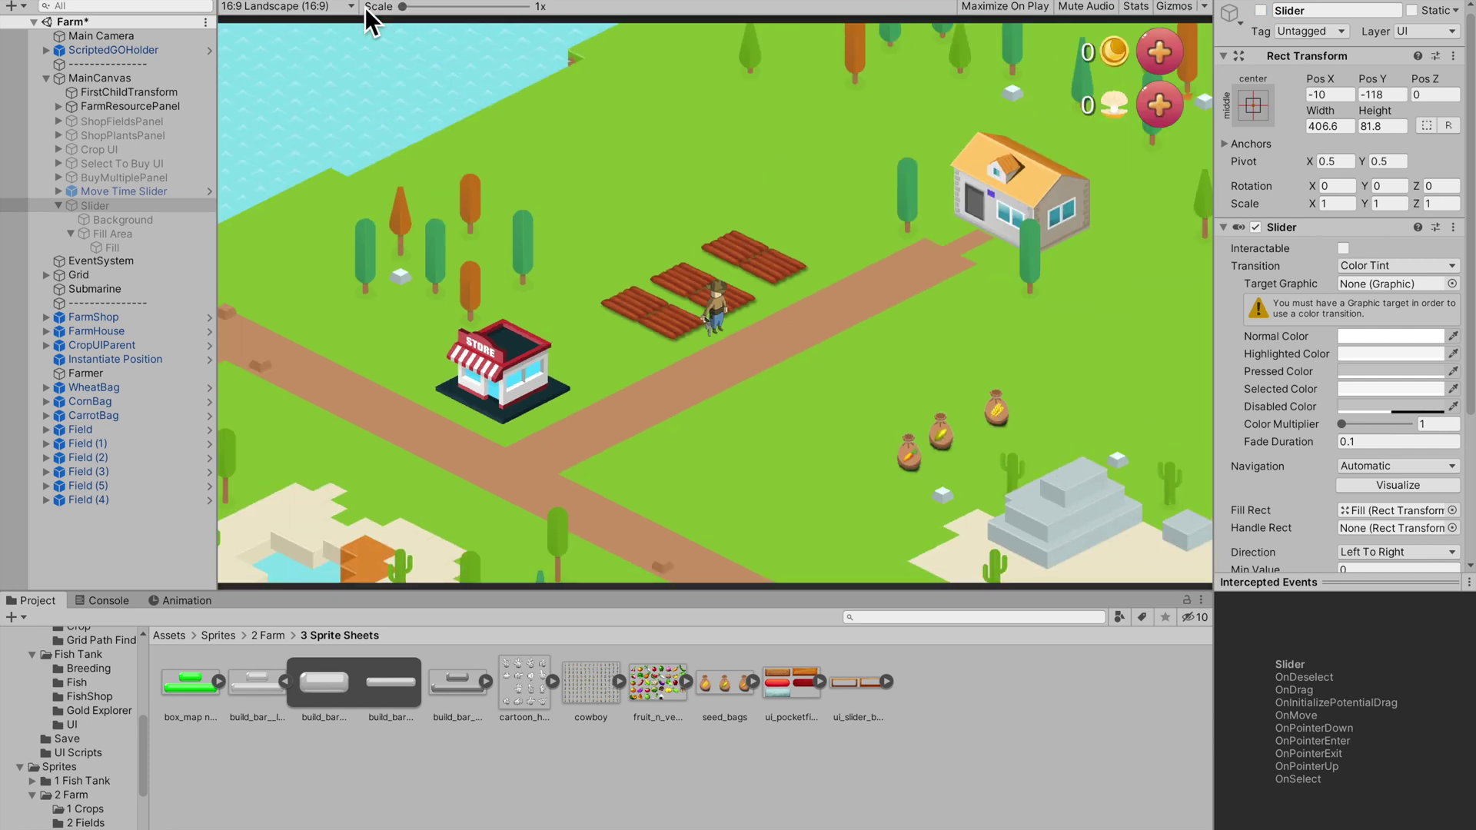
# Activate the Move Time Slider object under MainCanvas while working in the scene view.
pyautogui.click(281, 8)
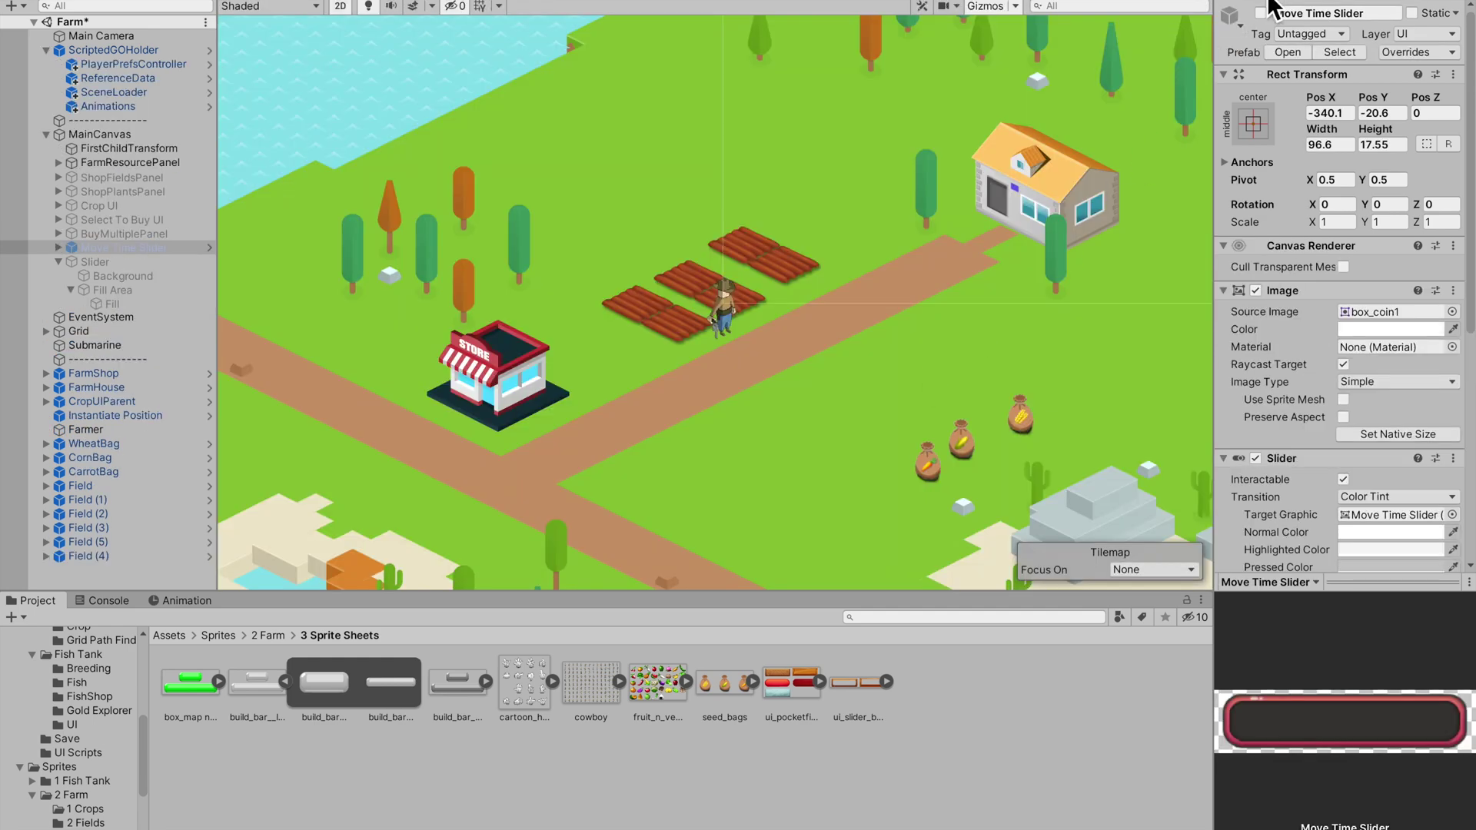
pyautogui.click(1260, 13)
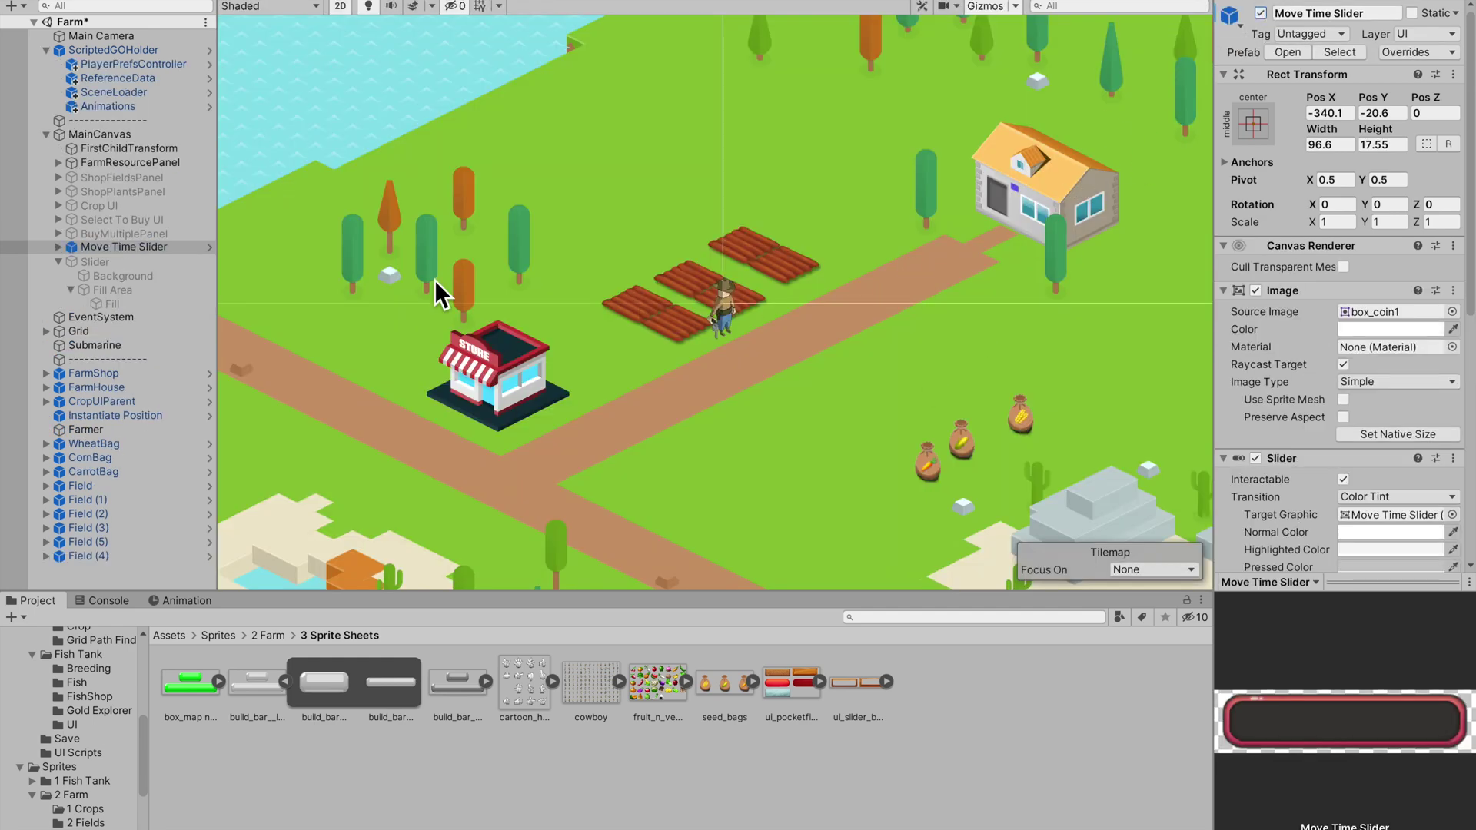
pyautogui.click(351, 2)
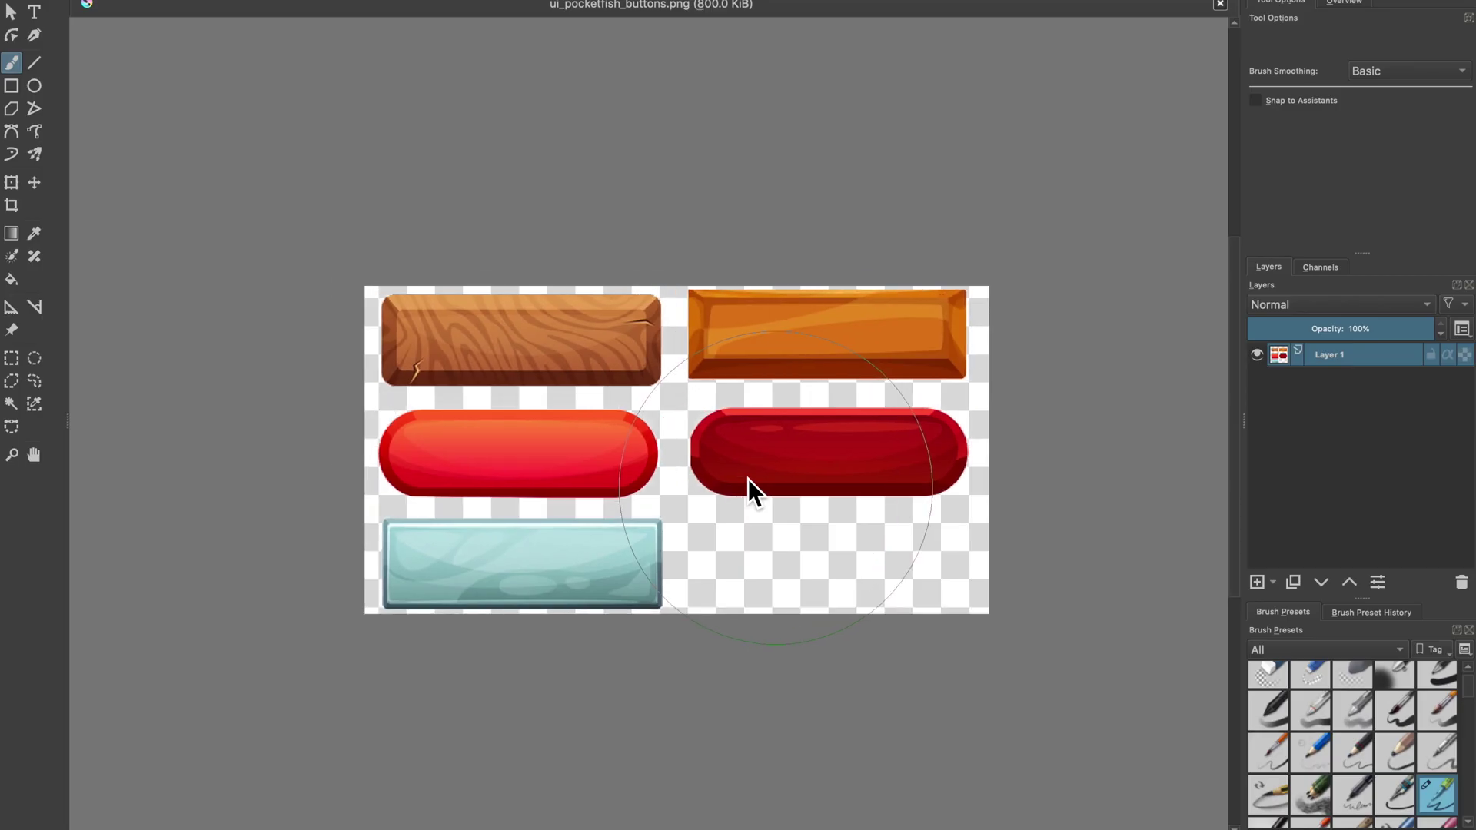
# Examine the button sprites in ui_pocketfish_buttons.png in Krita.
pyautogui.scroll(1, 1108, 563)
pyautogui.moveTo(892, 553); pyautogui.dragTo(980, 537, button='middle')
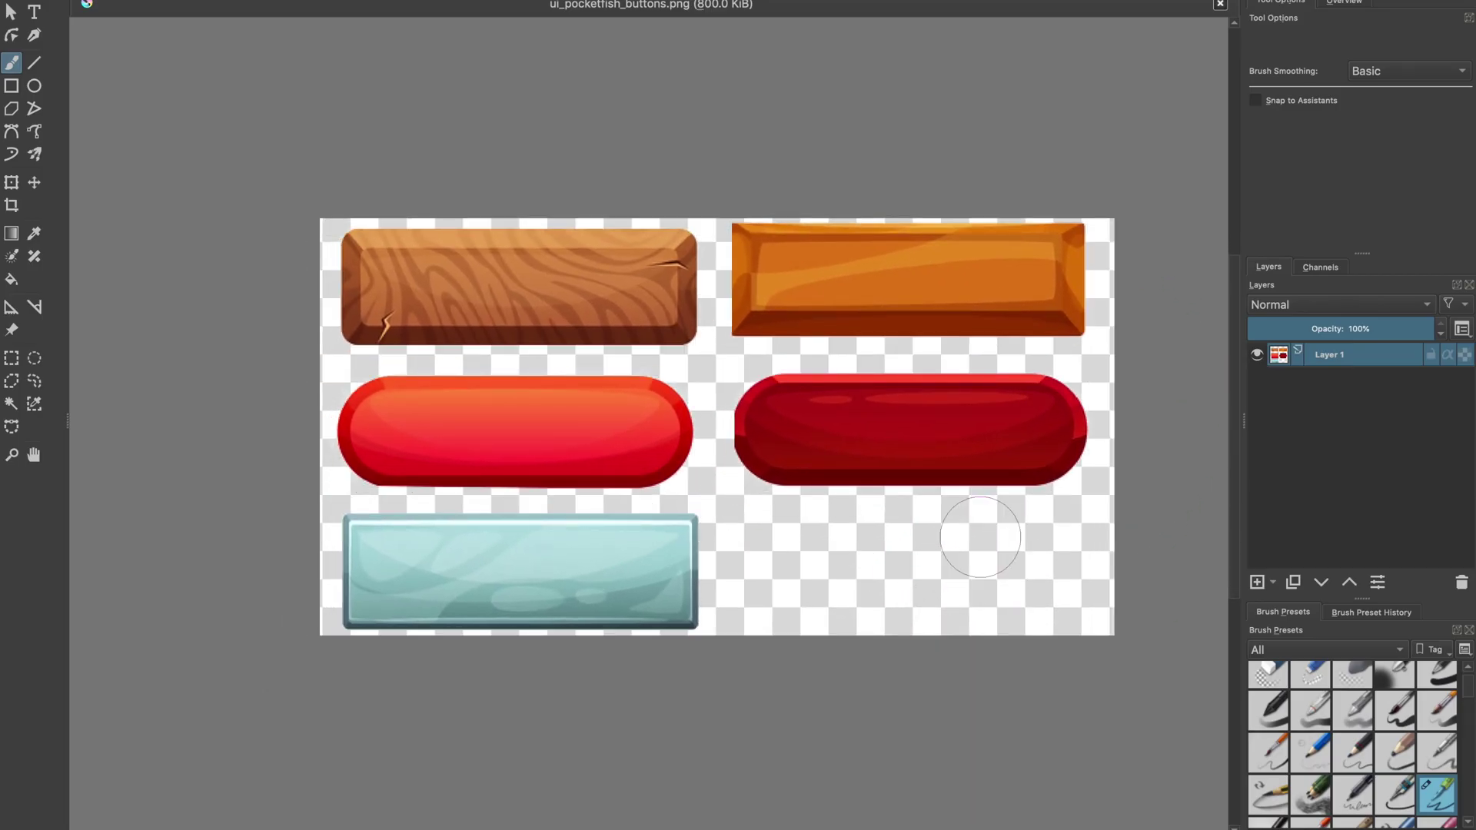
pyautogui.keyDown('ctrl'); pyautogui.scroll(-3, 980, 537); pyautogui.keyUp('ctrl')
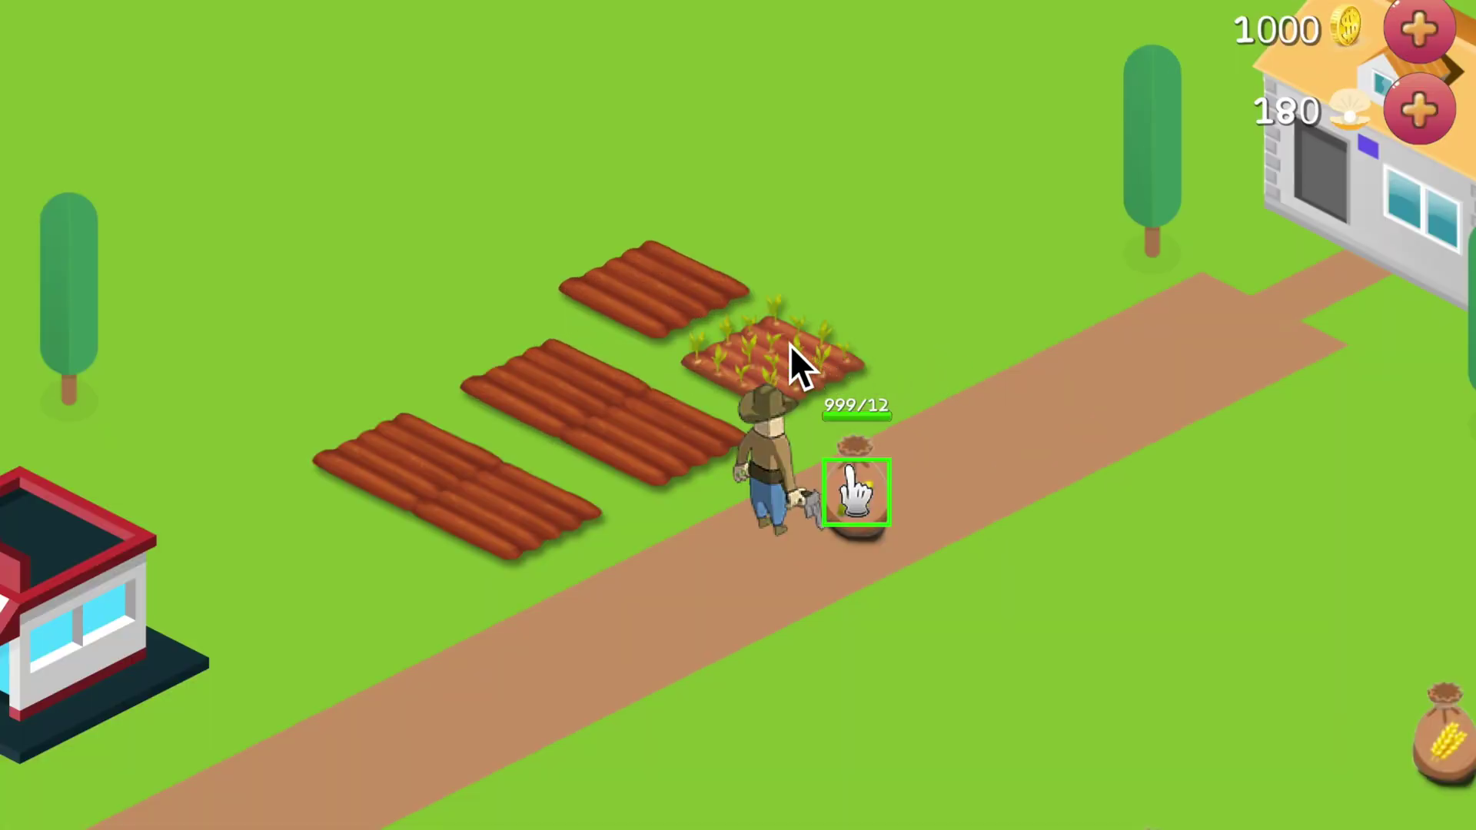
# Show the growth timer of the planted corn field in the running game and speed it up for 2 shells.
pyautogui.click(767, 346)
pyautogui.moveTo(1447, 777); pyautogui.dragTo(1411, 763)
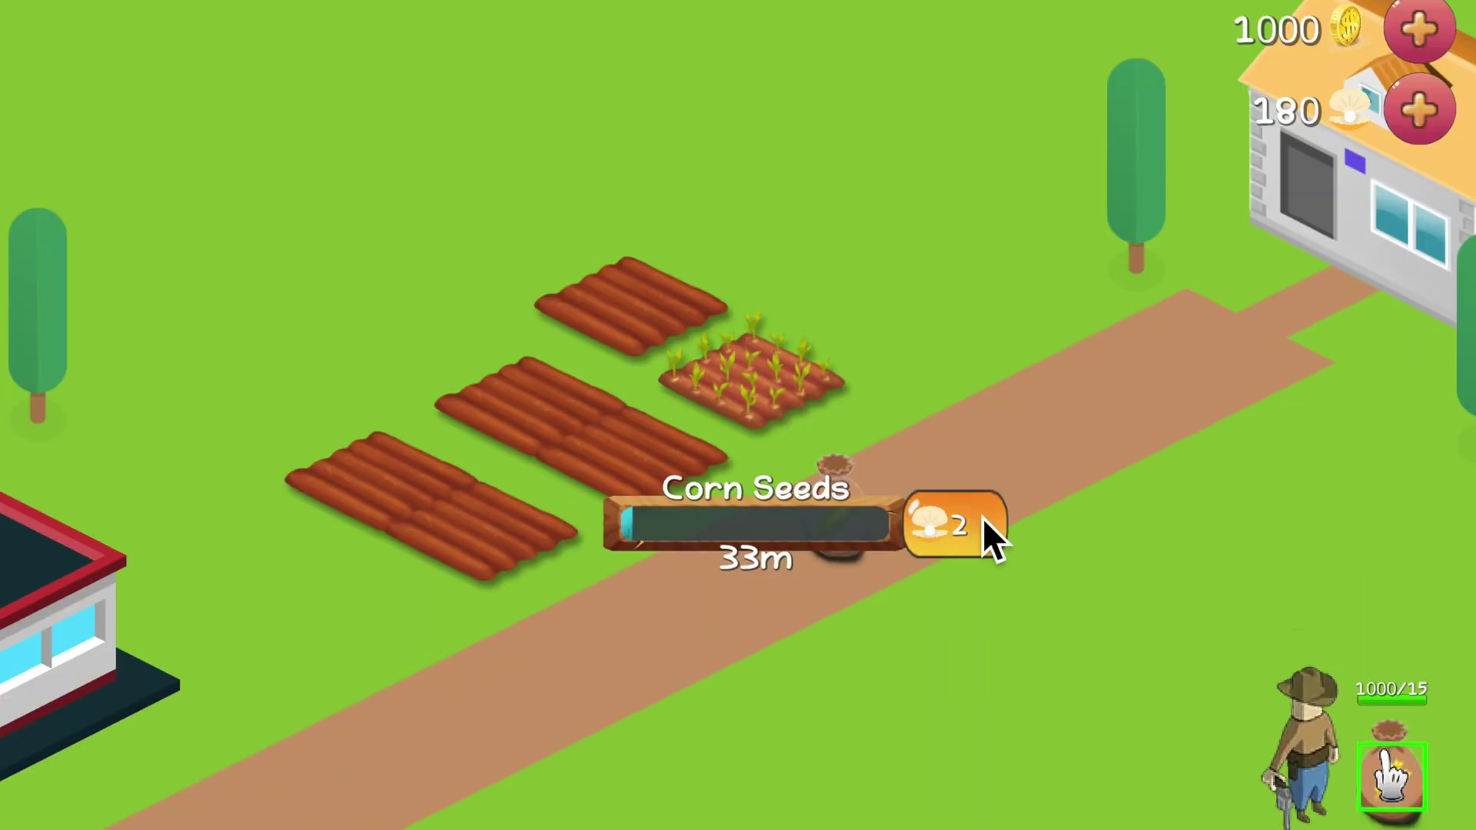
pyautogui.click(966, 529)
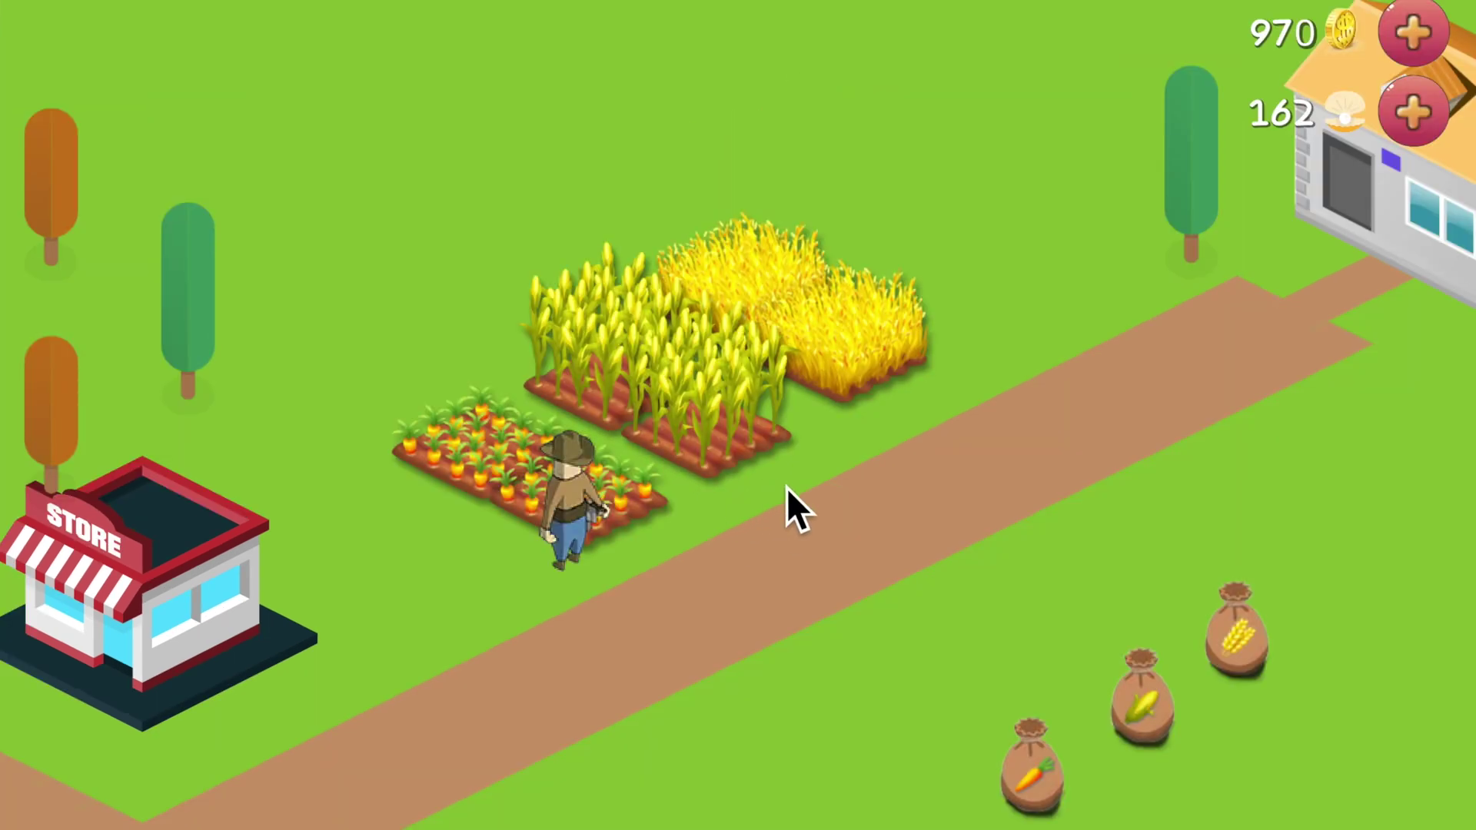
pyautogui.moveTo(738, 578); pyautogui.dragTo(924, 588)
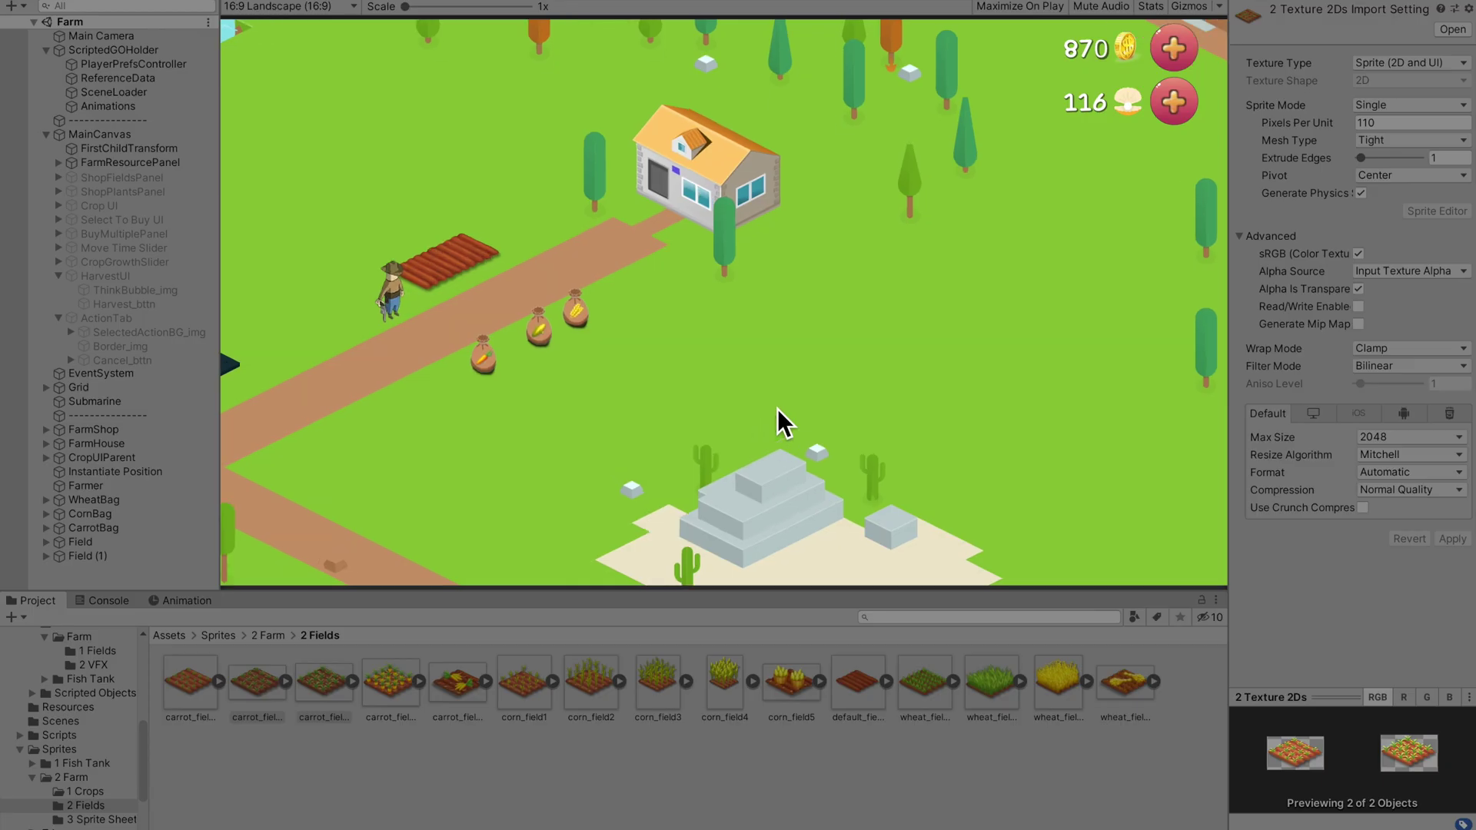
pyautogui.moveTo(780, 408); pyautogui.dragTo(665, 440)
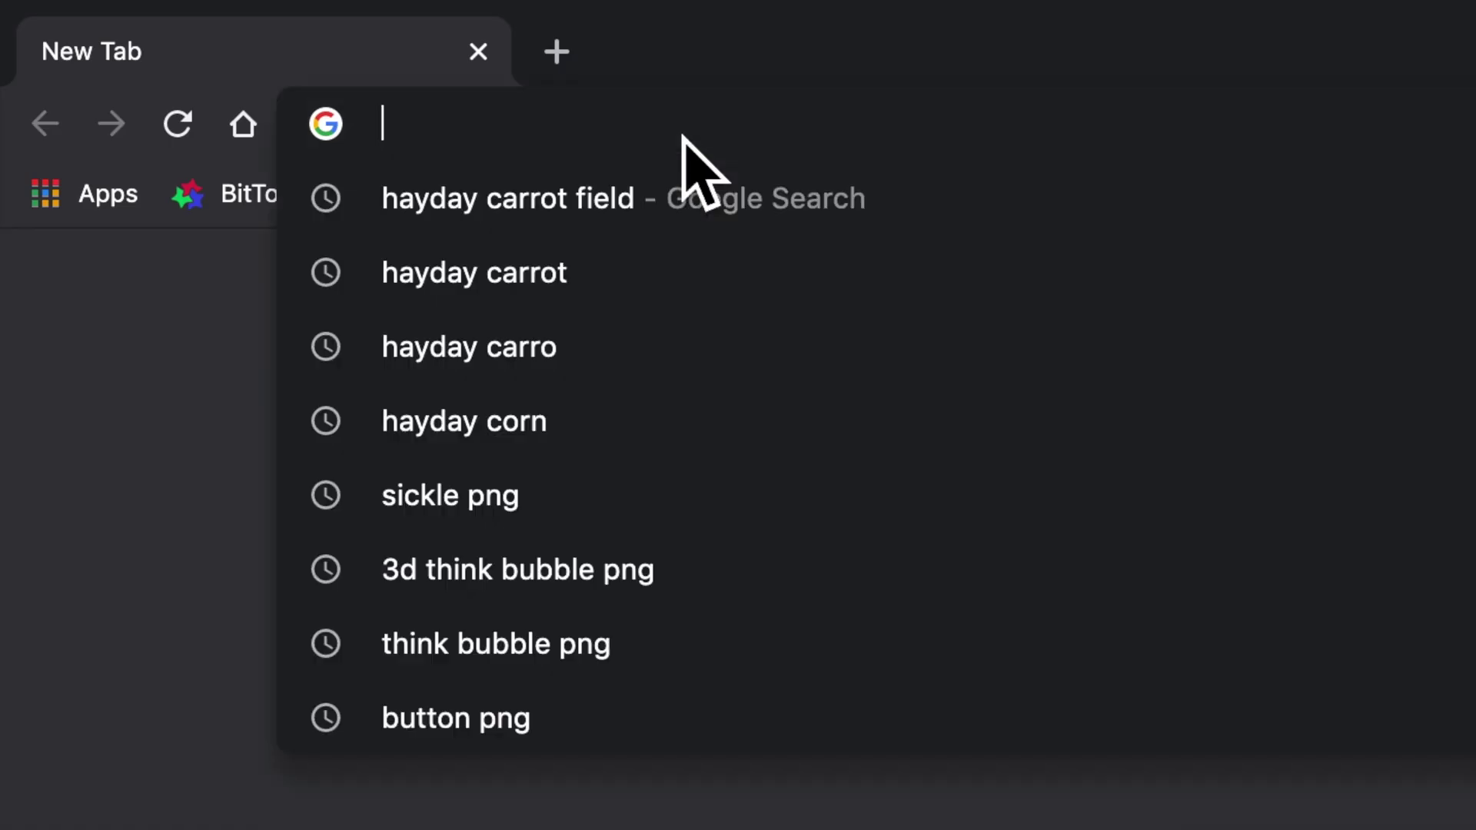
# Search Google Images in the browser for "barn png", refine it to "isometric barn png", and browse the results.
pyautogui.write('barn png')
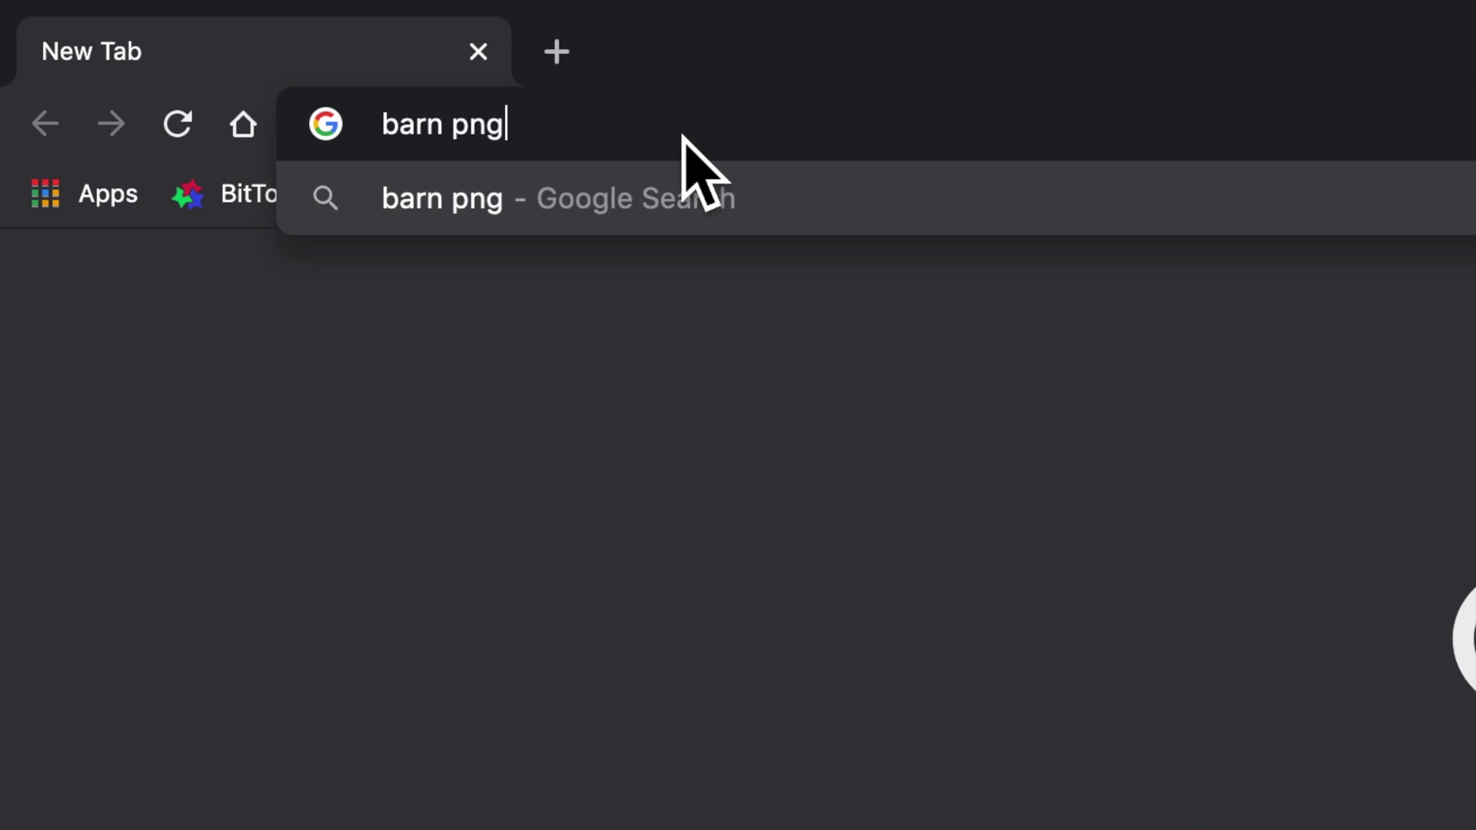
pyautogui.press('Return')
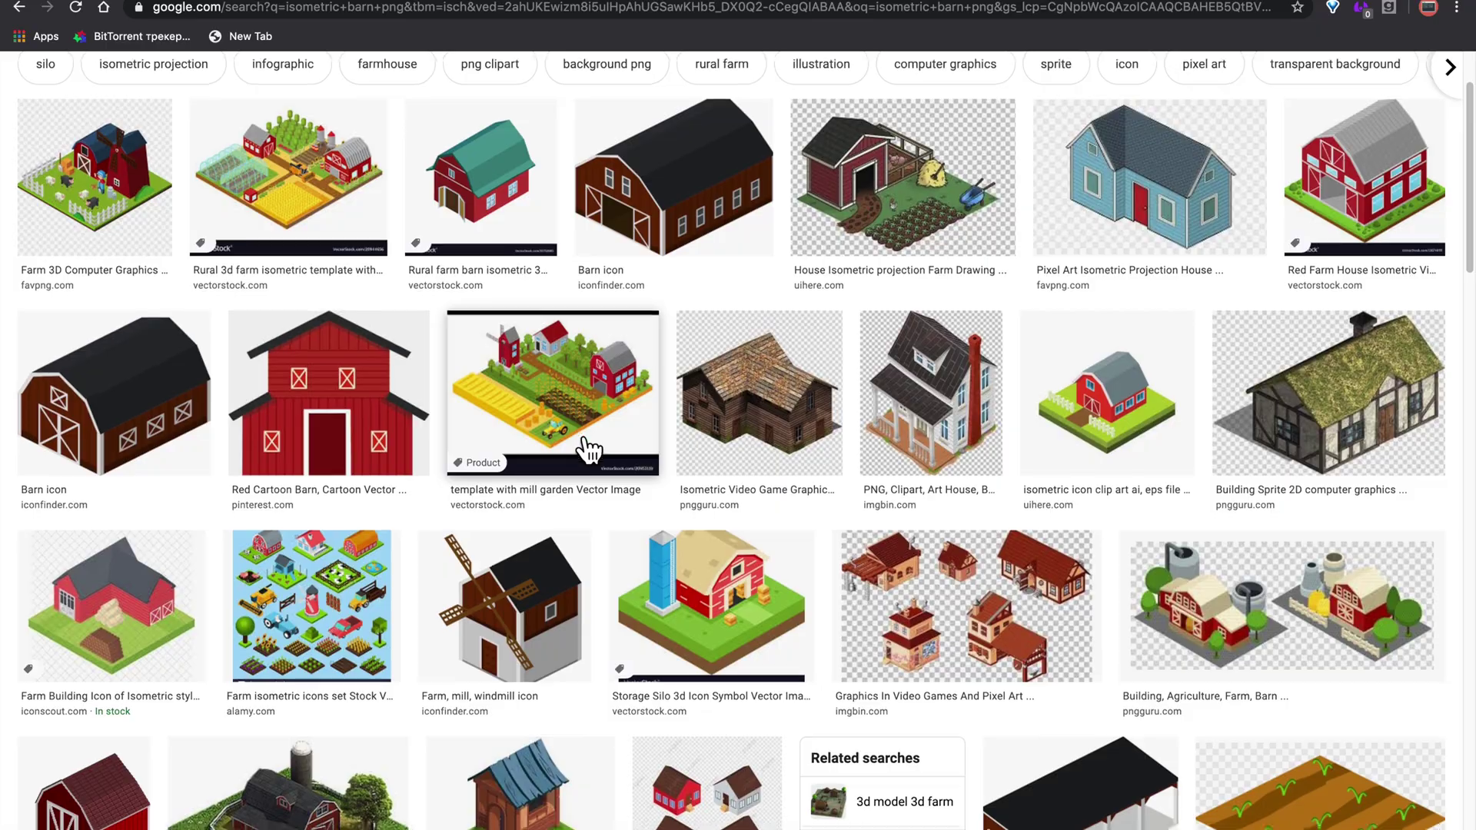
pyautogui.scroll(-1, 587, 353)
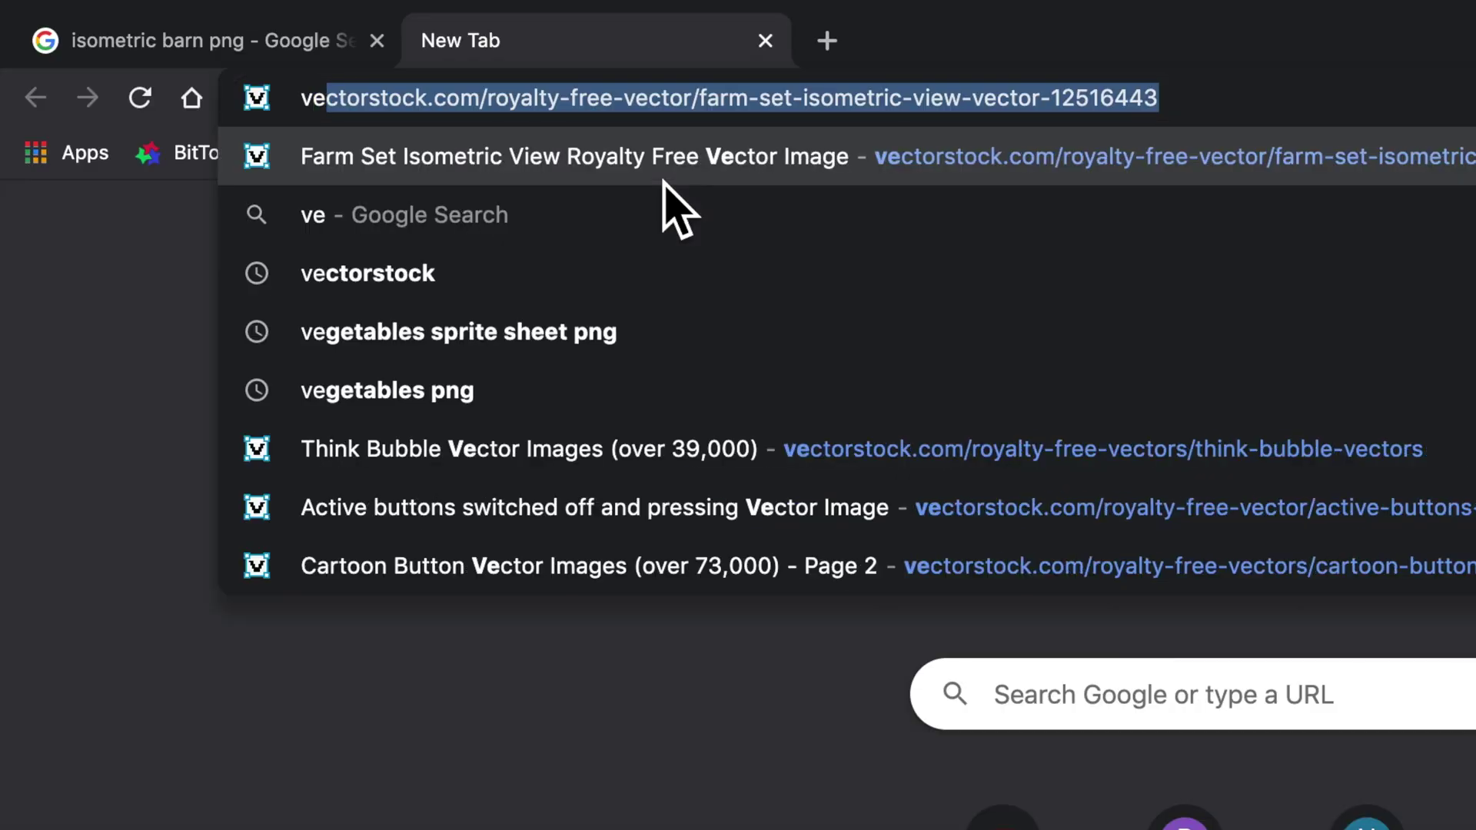
# Open the isometric red barn vector image on VectorStock, download its JPG preview and save the file.
pyautogui.write('ct')
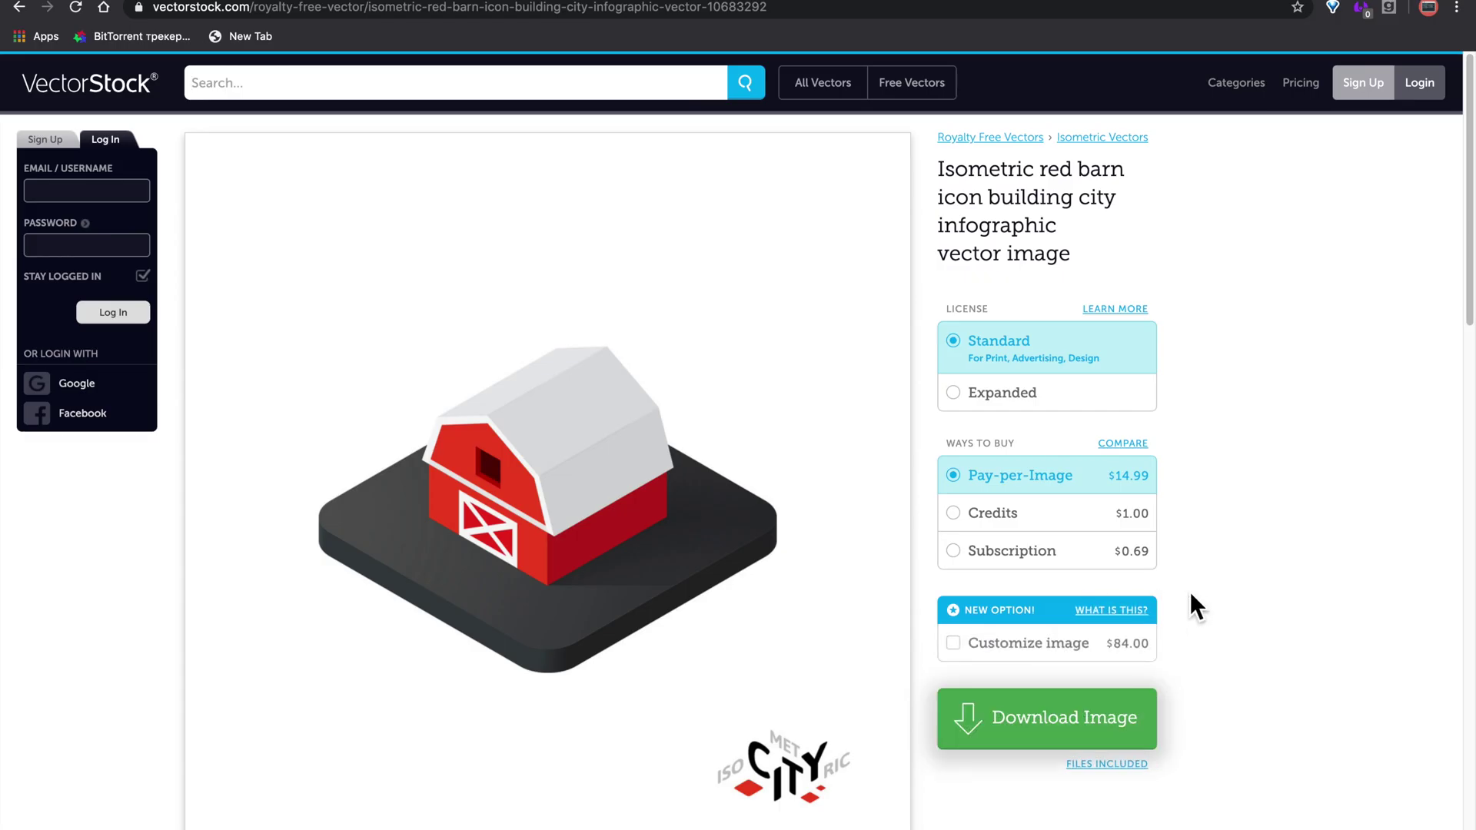
pyautogui.scroll(-2, 1047, 572)
pyautogui.moveTo(643, 499)
pyautogui.scroll(-1, 640, 486)
pyautogui.scroll(1, 663, 507)
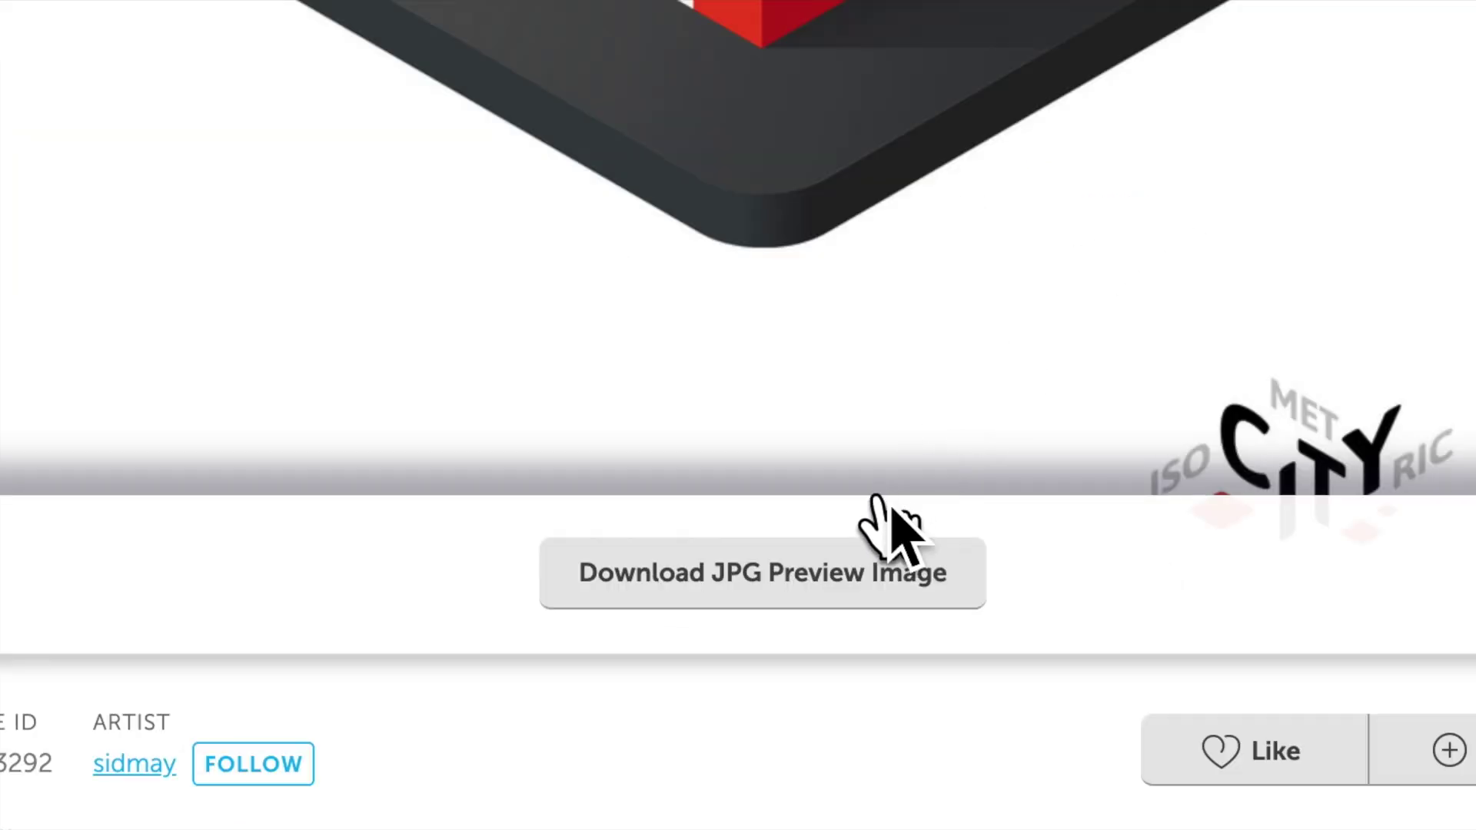
pyautogui.click(844, 573)
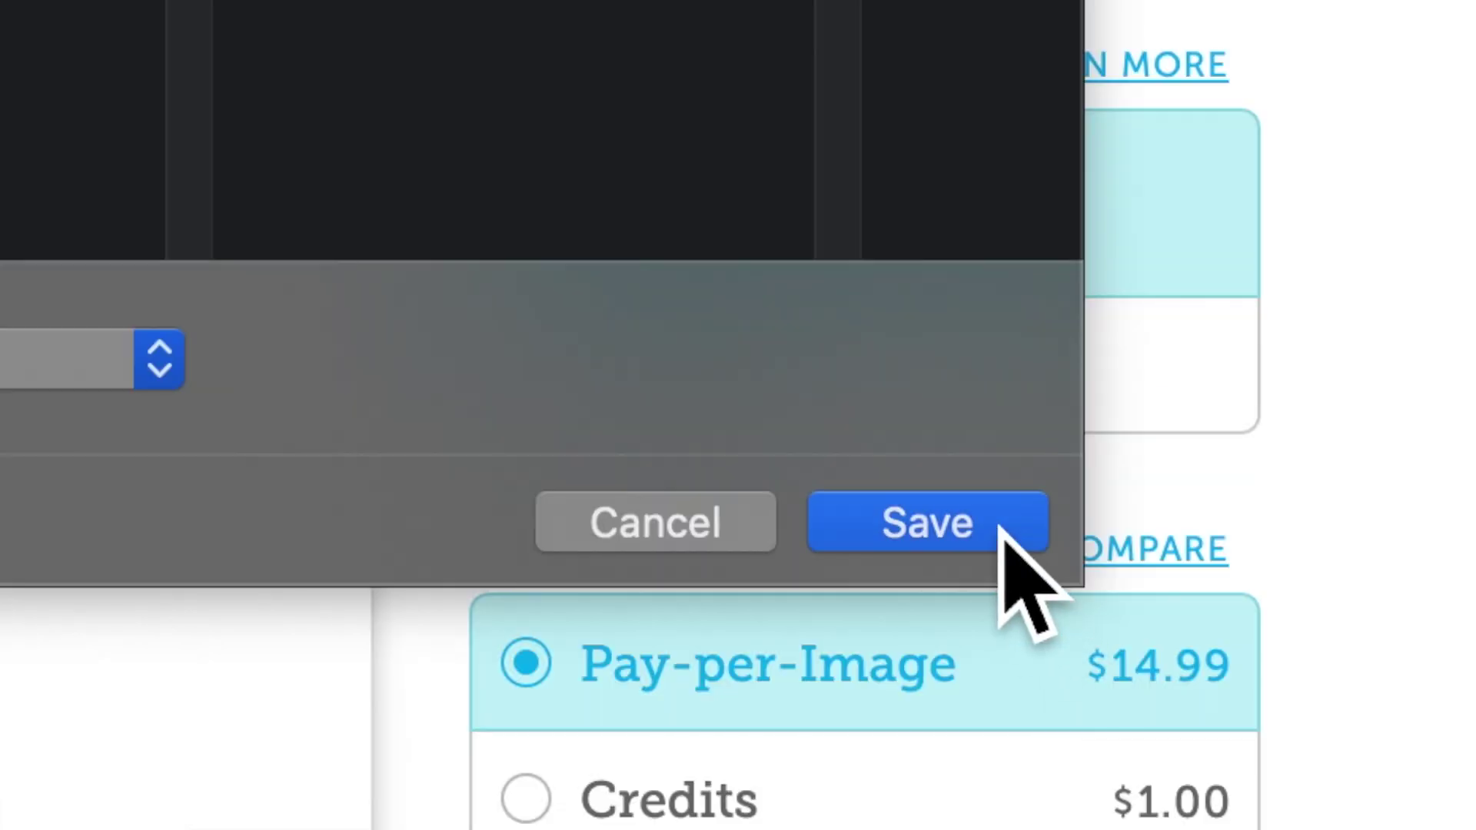
pyautogui.click(1076, 376)
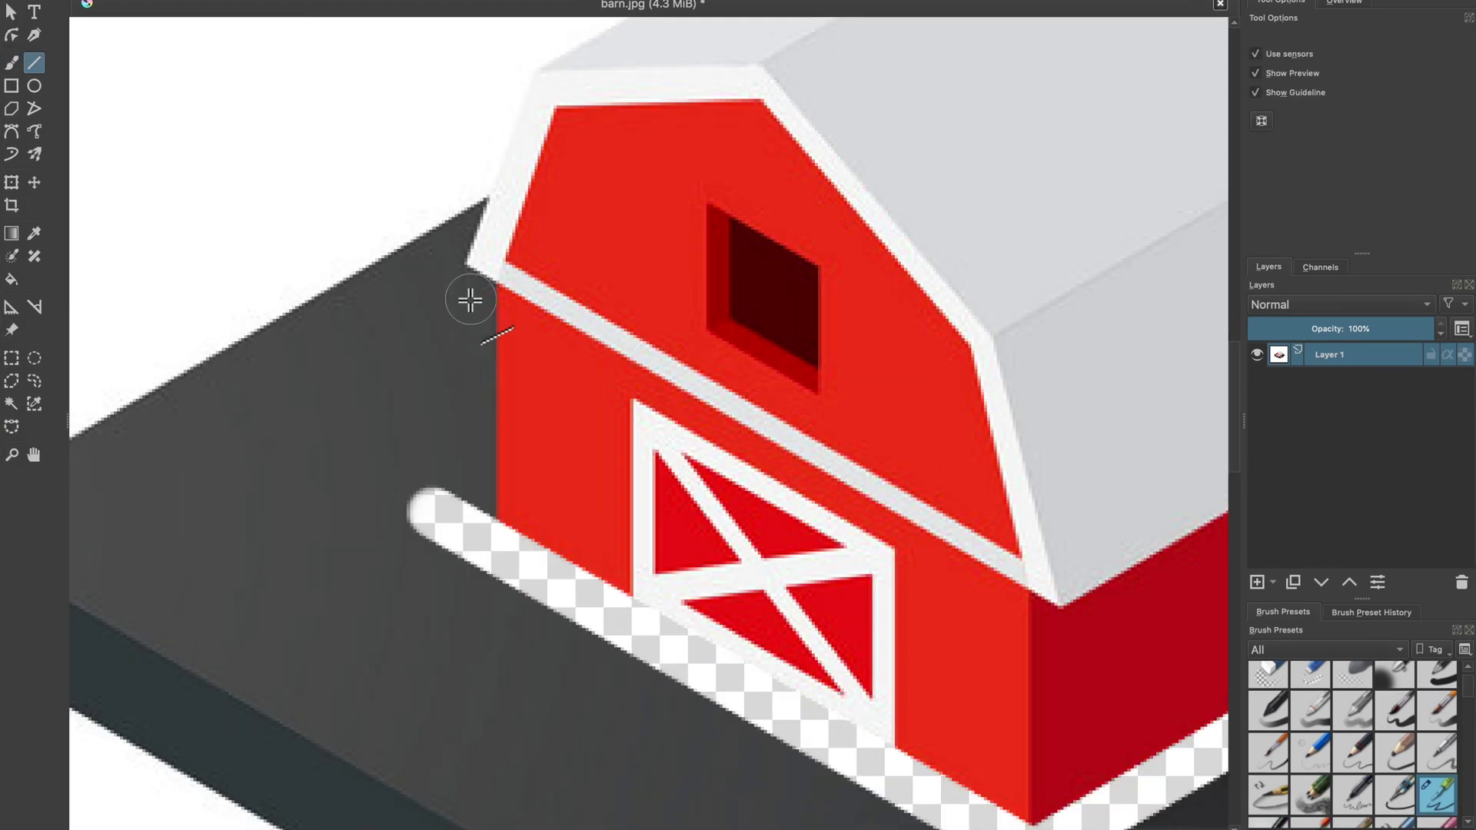
# Erase straight strips along the barn's left wall and roof edge in barn.jpg and clear the white background by filling.
pyautogui.moveTo(471, 300); pyautogui.dragTo(470, 541)
pyautogui.moveTo(474, 233)
pyautogui.mouseDown()
pyautogui.moveTo(439, 327)
pyautogui.moveTo(445, 306)
pyautogui.mouseUp()
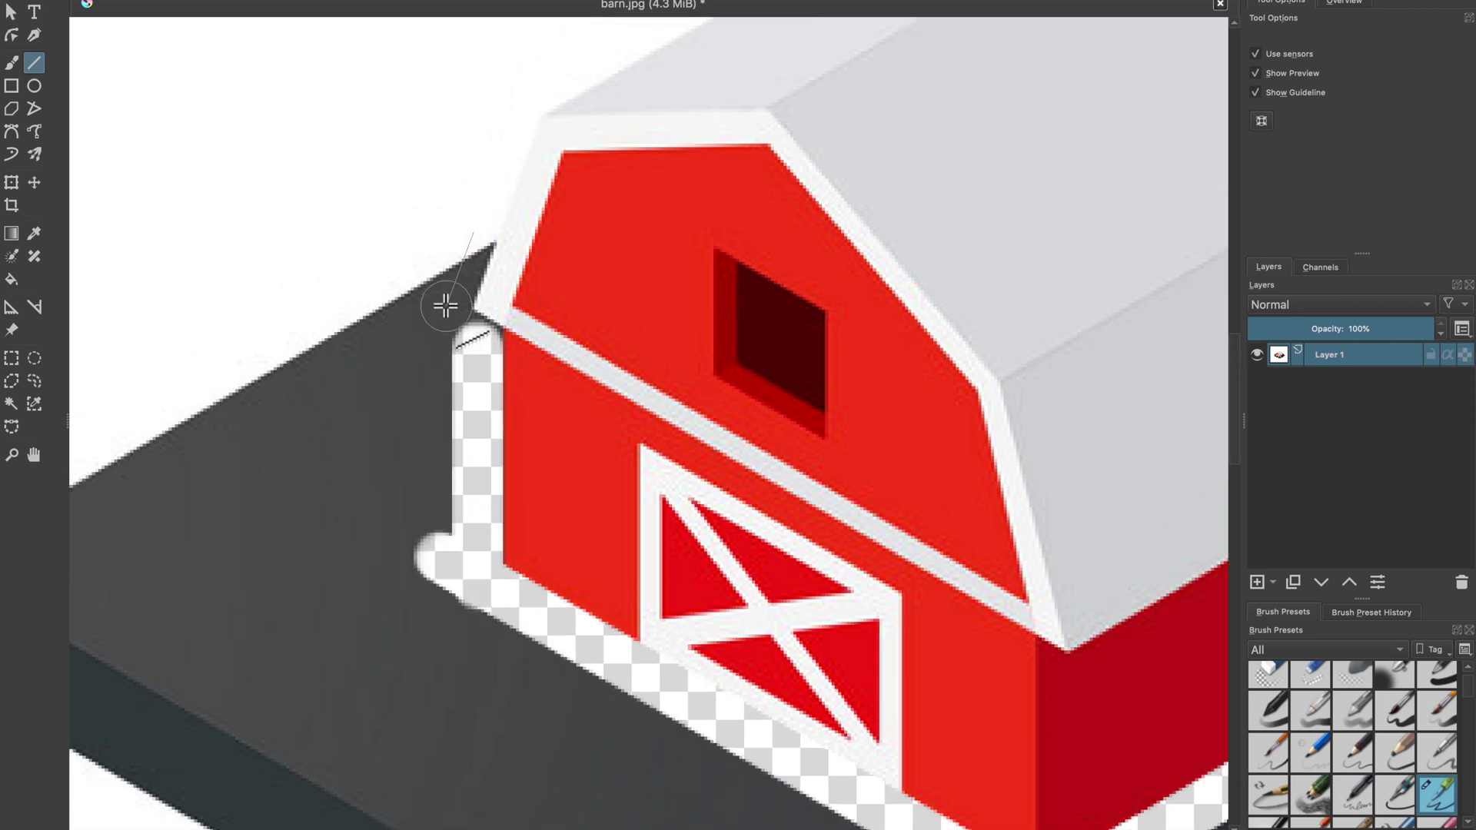
pyautogui.press('b')
pyautogui.scroll(-3, 492, 300)
pyautogui.click(12, 280)
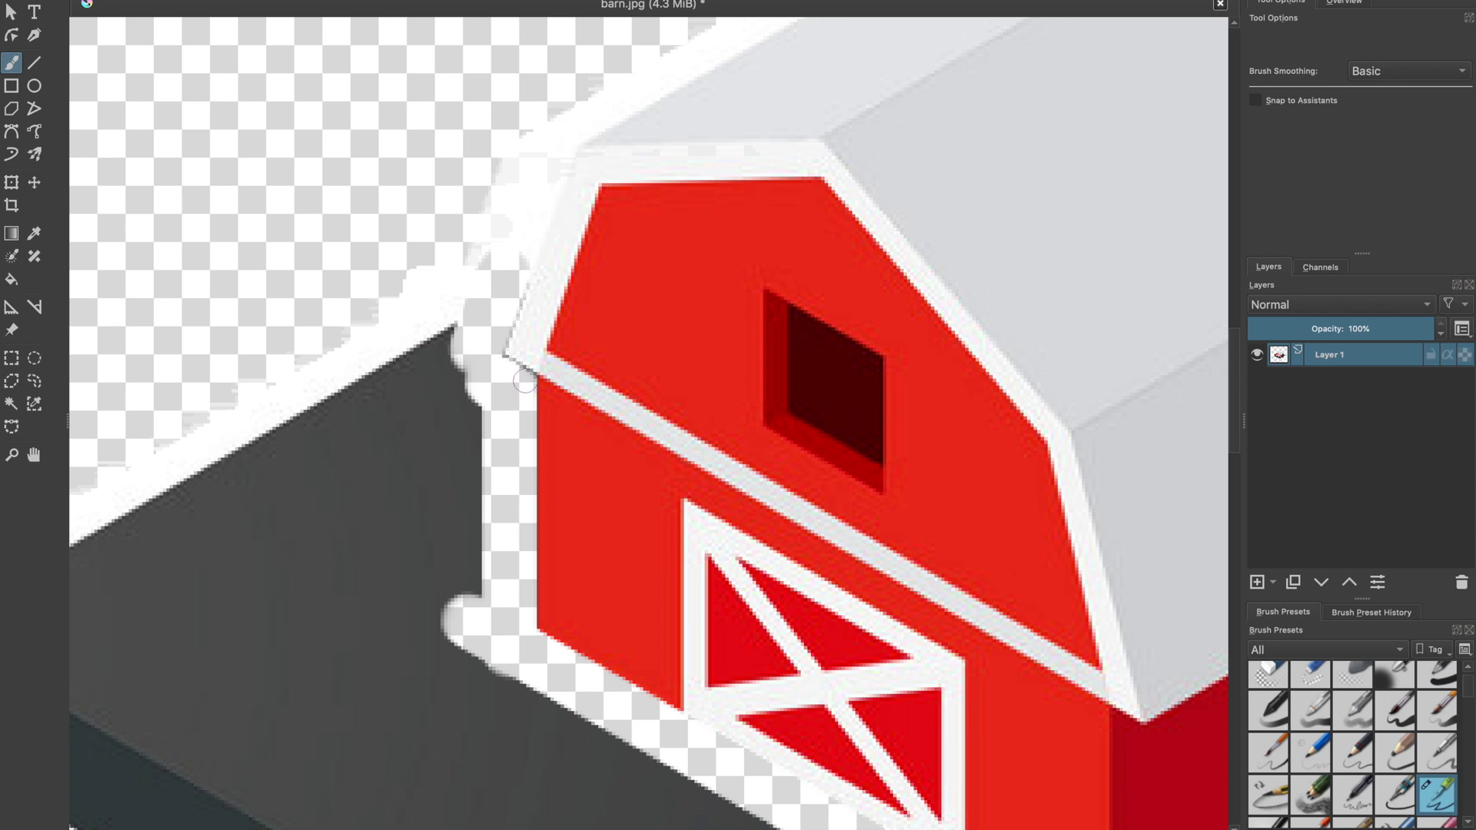
# Erase the remaining platform and background around the barn, starting at its left roof edge, leaving only the building.
pyautogui.press('v')
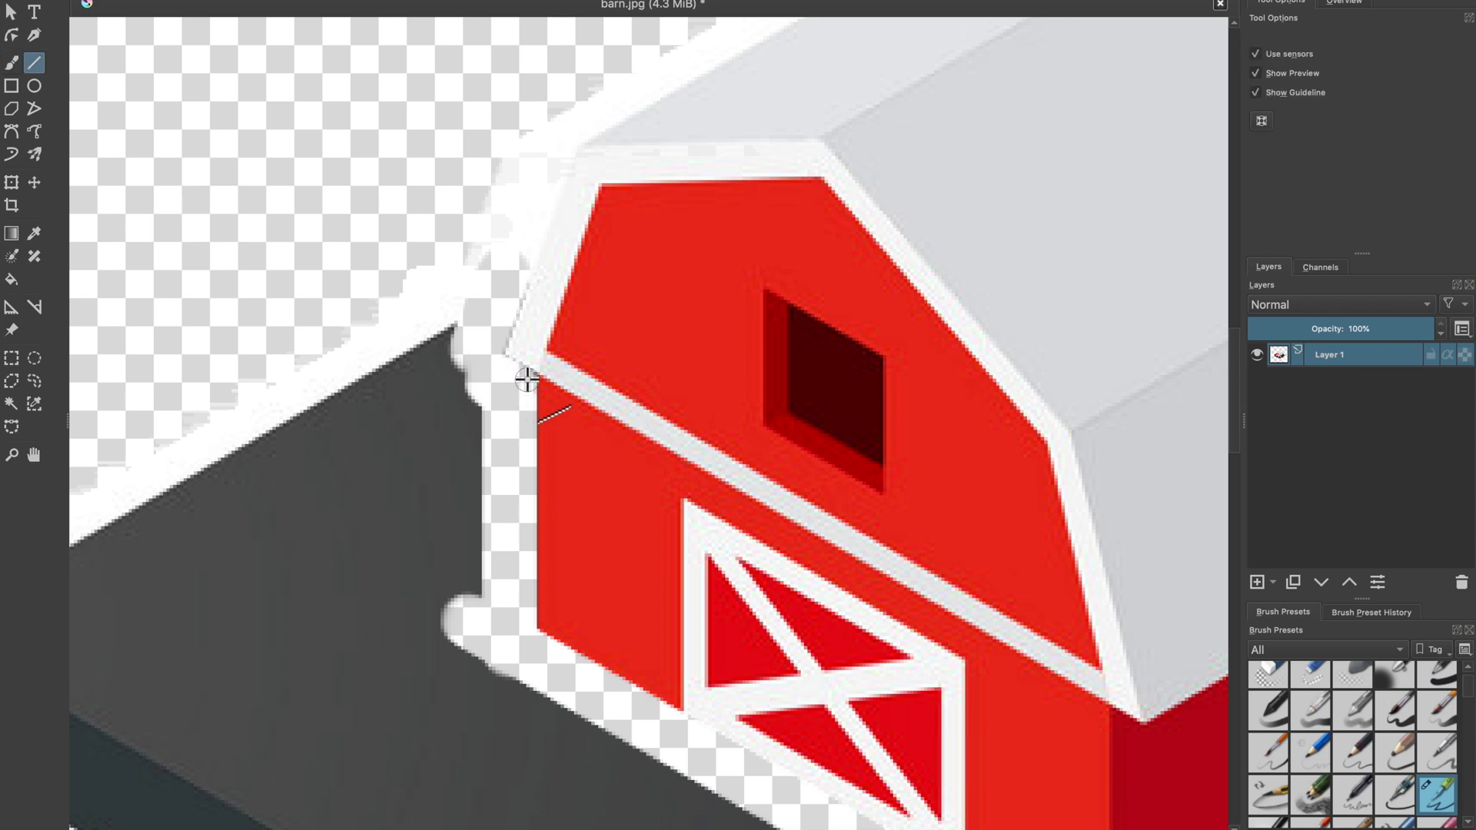
pyautogui.press('b')
pyautogui.scroll(1, 519, 377)
pyautogui.press('v')
pyautogui.moveTo(488, 378); pyautogui.dragTo(509, 288)
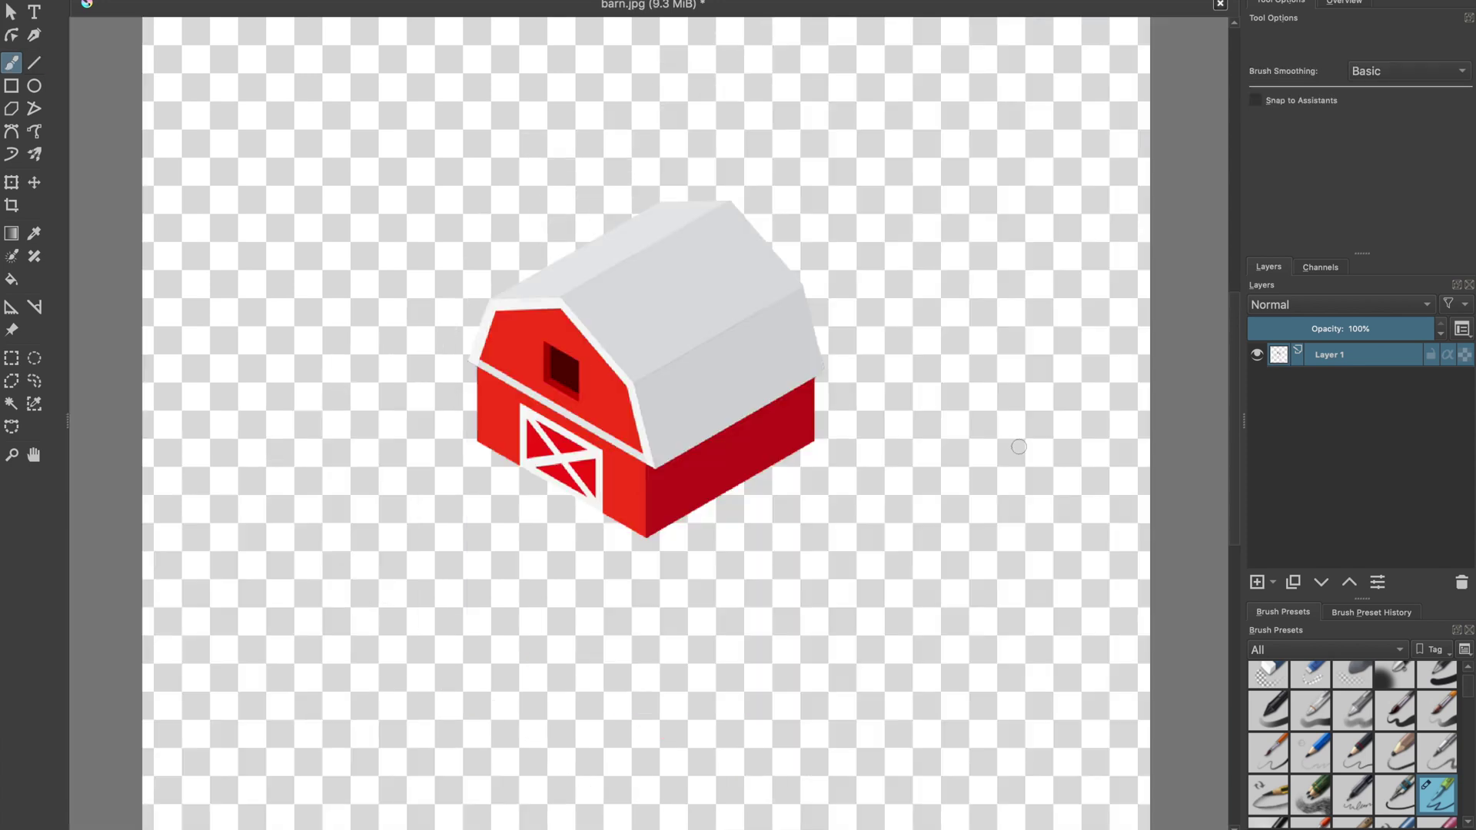
pyautogui.scroll(-1, 939, 405)
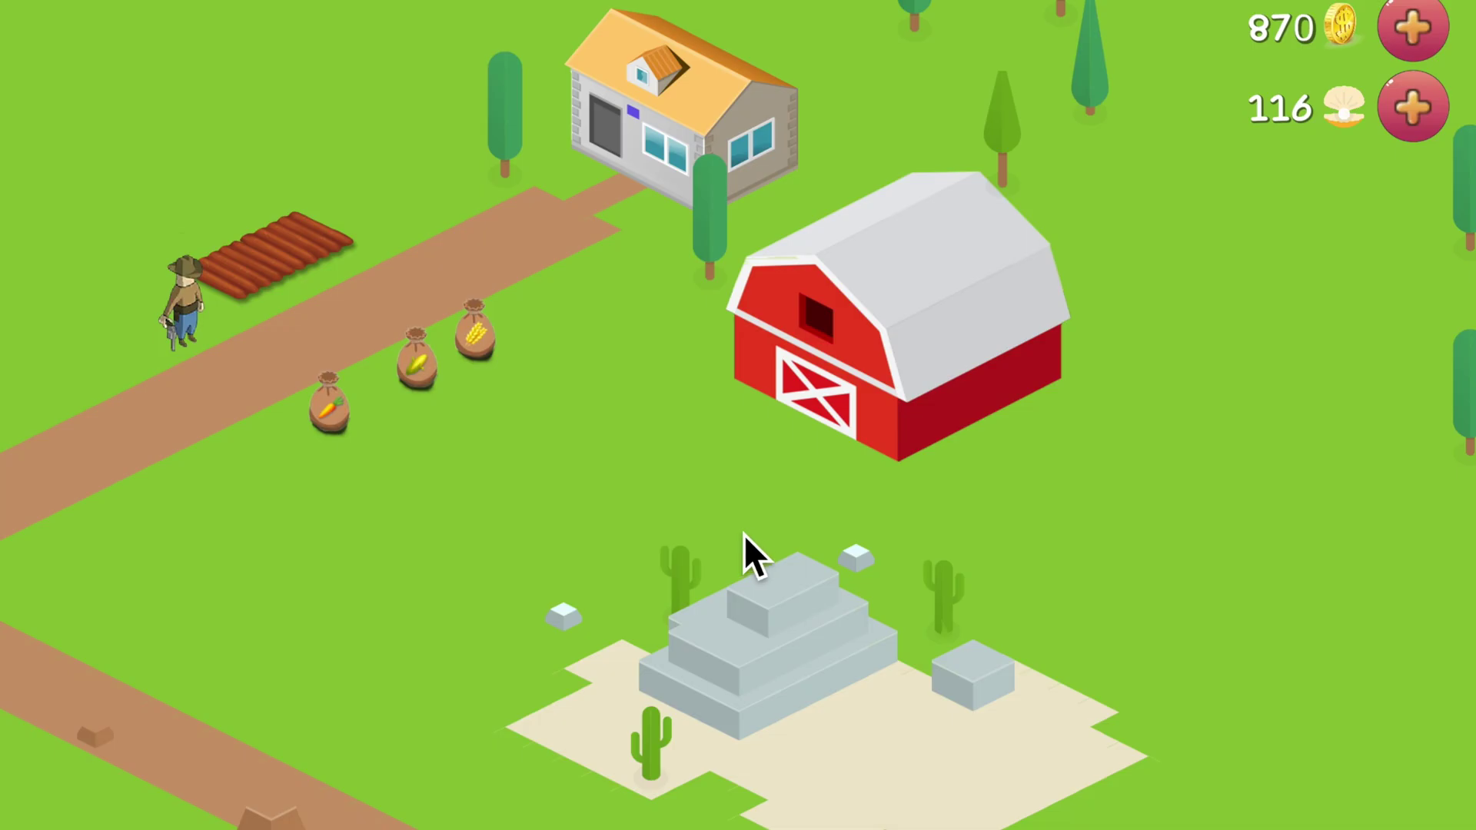
# Test moving the barn across the grass between the farmhouse and the stone steps in the running game.
pyautogui.scroll(-2, 744, 523)
pyautogui.moveTo(873, 366); pyautogui.dragTo(867, 399)
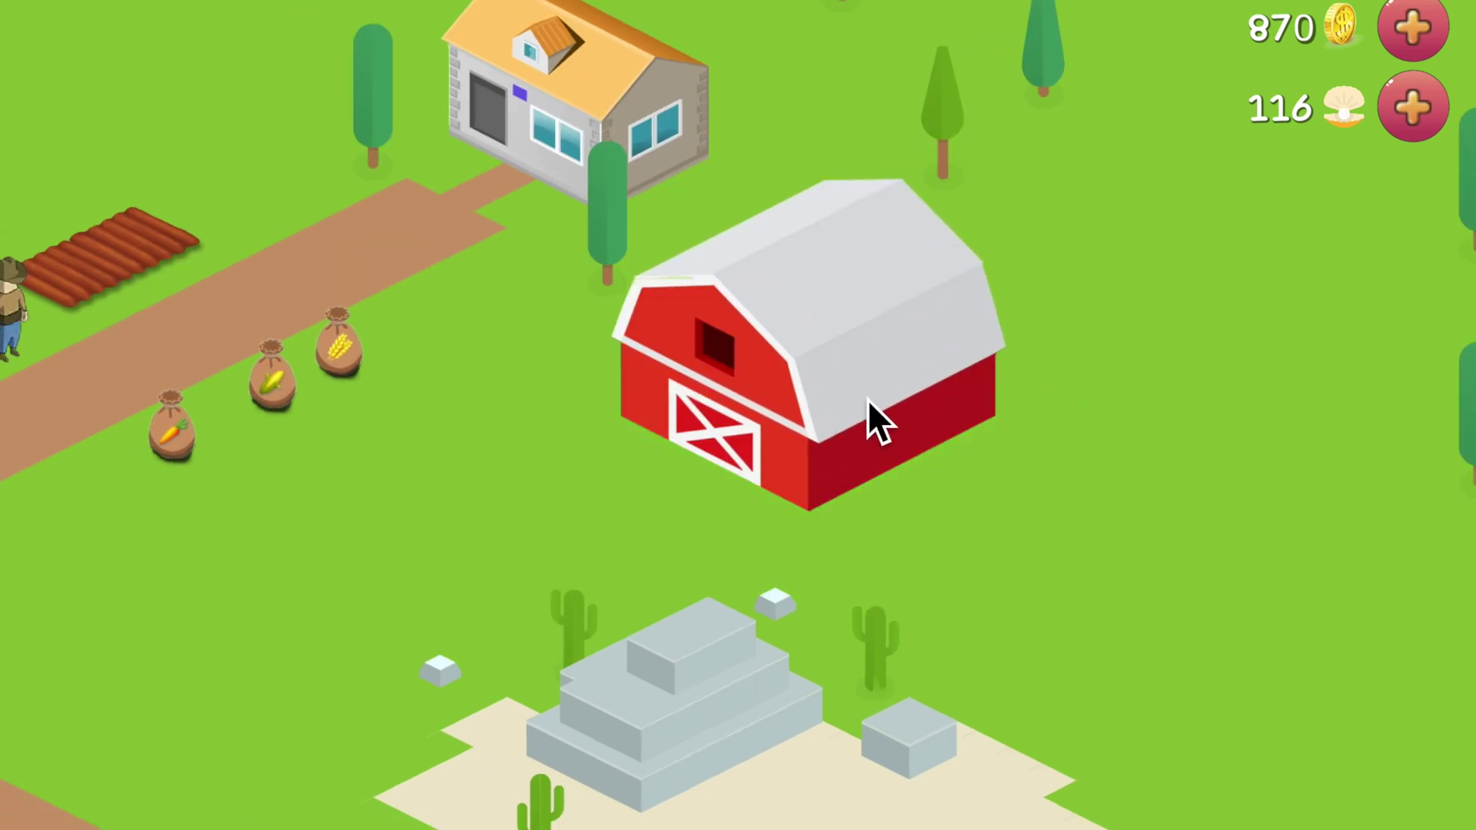
pyautogui.moveTo(856, 555); pyautogui.dragTo(589, 555)
pyautogui.moveTo(827, 450); pyautogui.dragTo(926, 441)
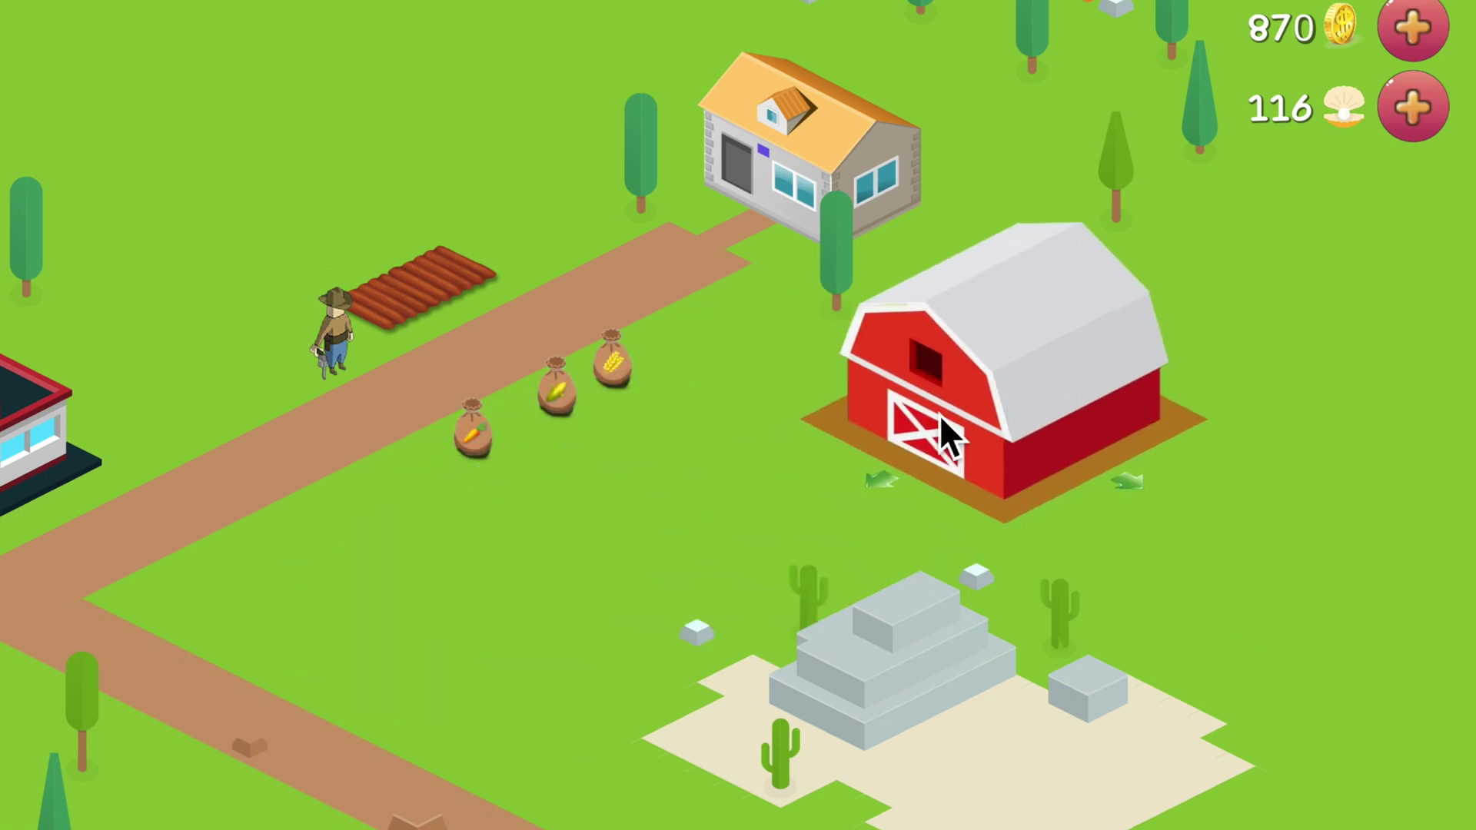
pyautogui.moveTo(1034, 436); pyautogui.dragTo(1034, 466)
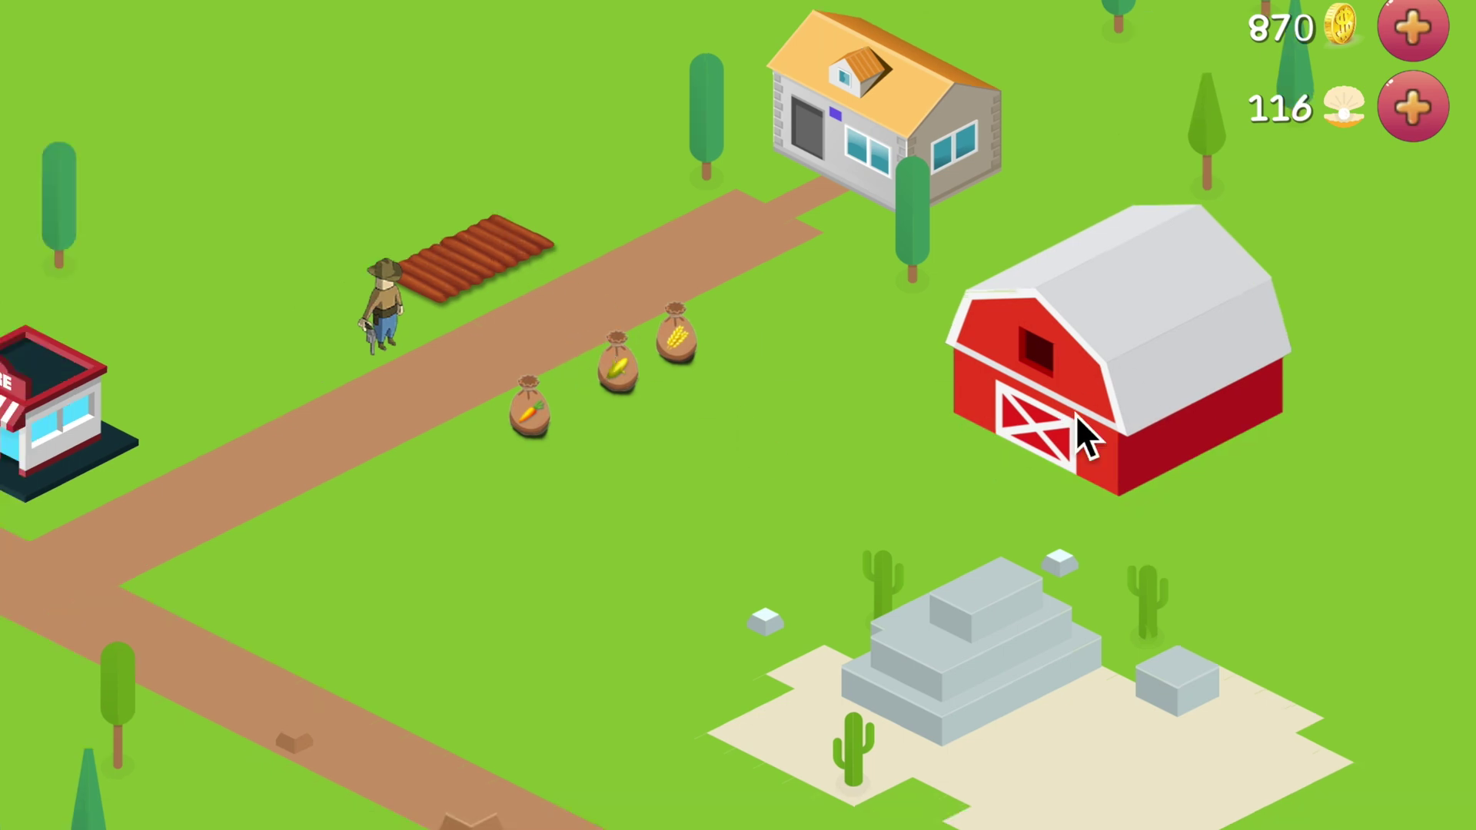
pyautogui.scroll(-3, 1134, 392)
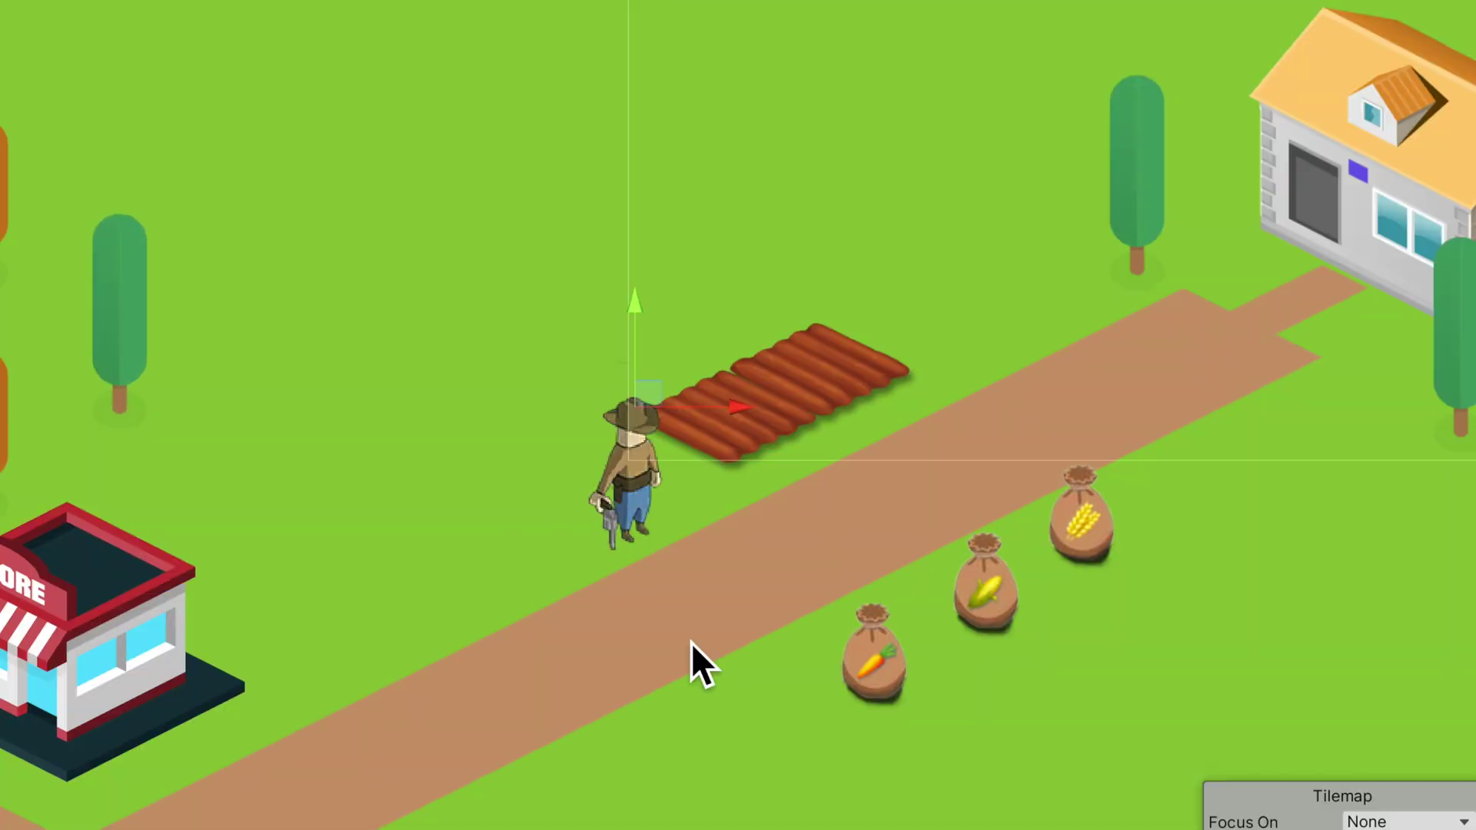
pyautogui.moveTo(689, 663); pyautogui.dragTo(744, 616, button='middle')
pyautogui.scroll(-4, 740, 578)
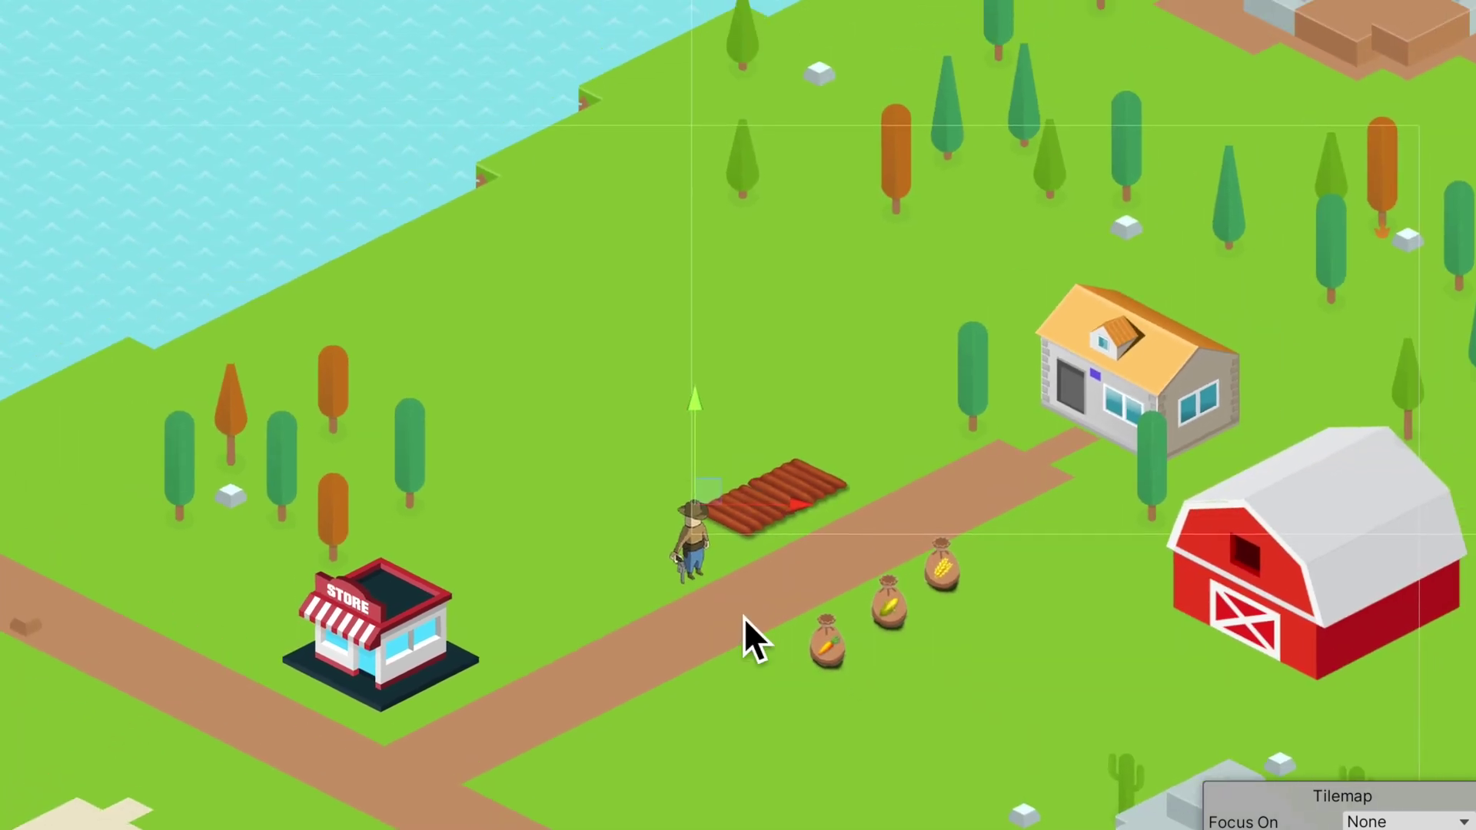
pyautogui.scroll(3, 744, 616)
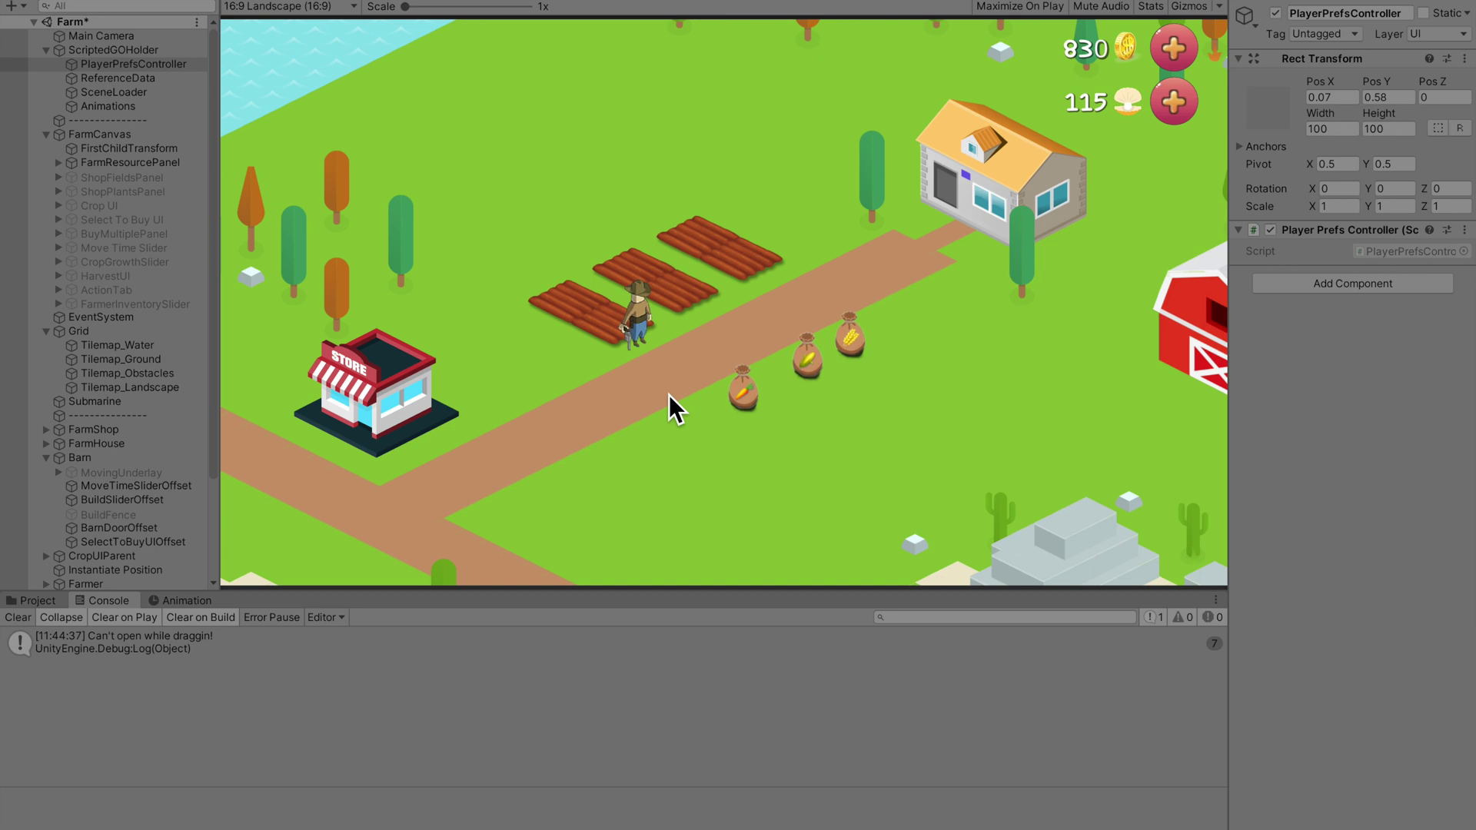
# Plant wheat from the wheat bag in the upper field and corn from the corn bag in the middle field.
pyautogui.click(849, 336)
pyautogui.click(741, 265)
pyautogui.click(708, 247)
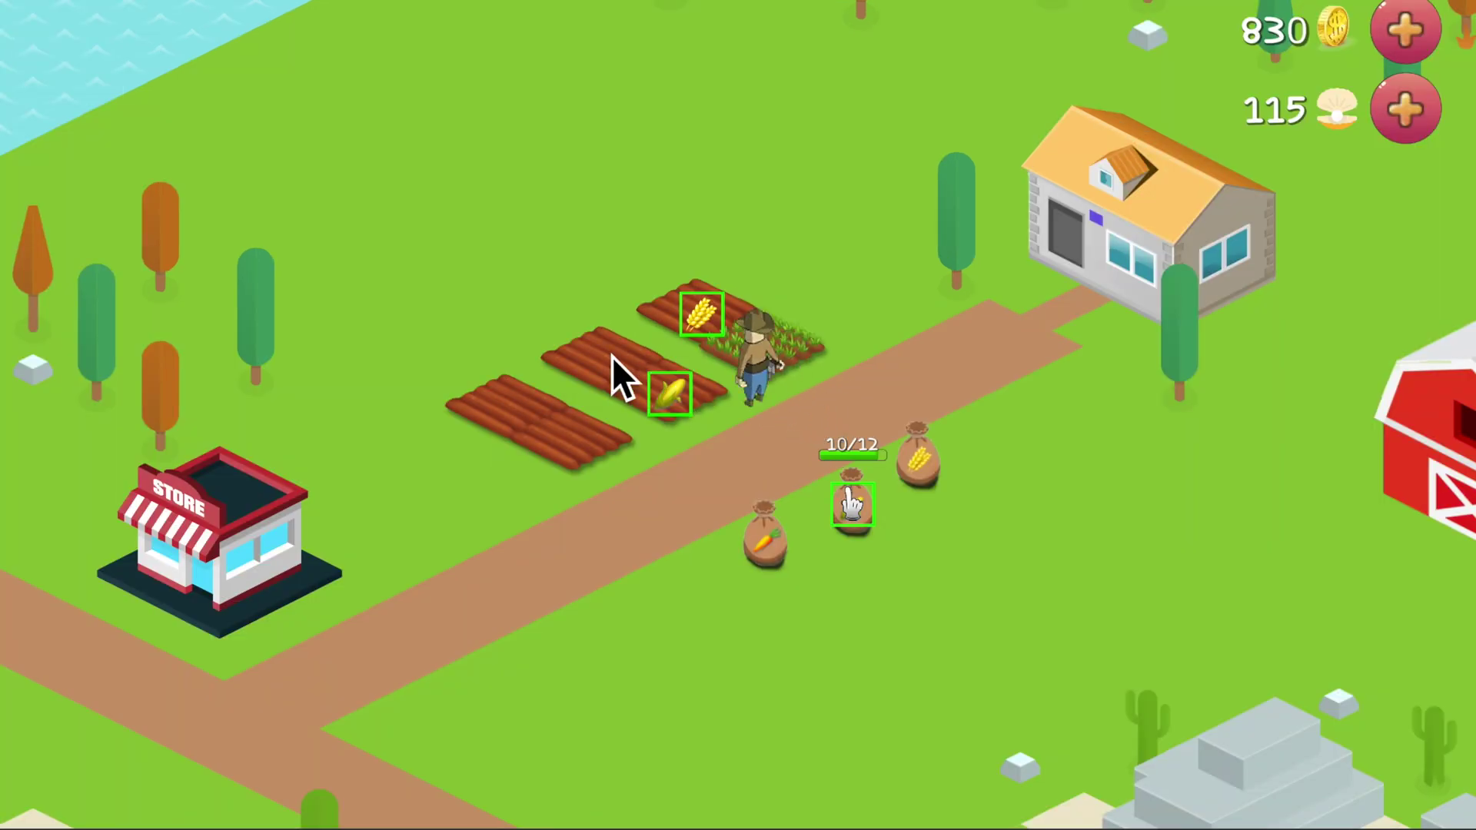
pyautogui.moveTo(746, 388); pyautogui.dragTo(580, 307)
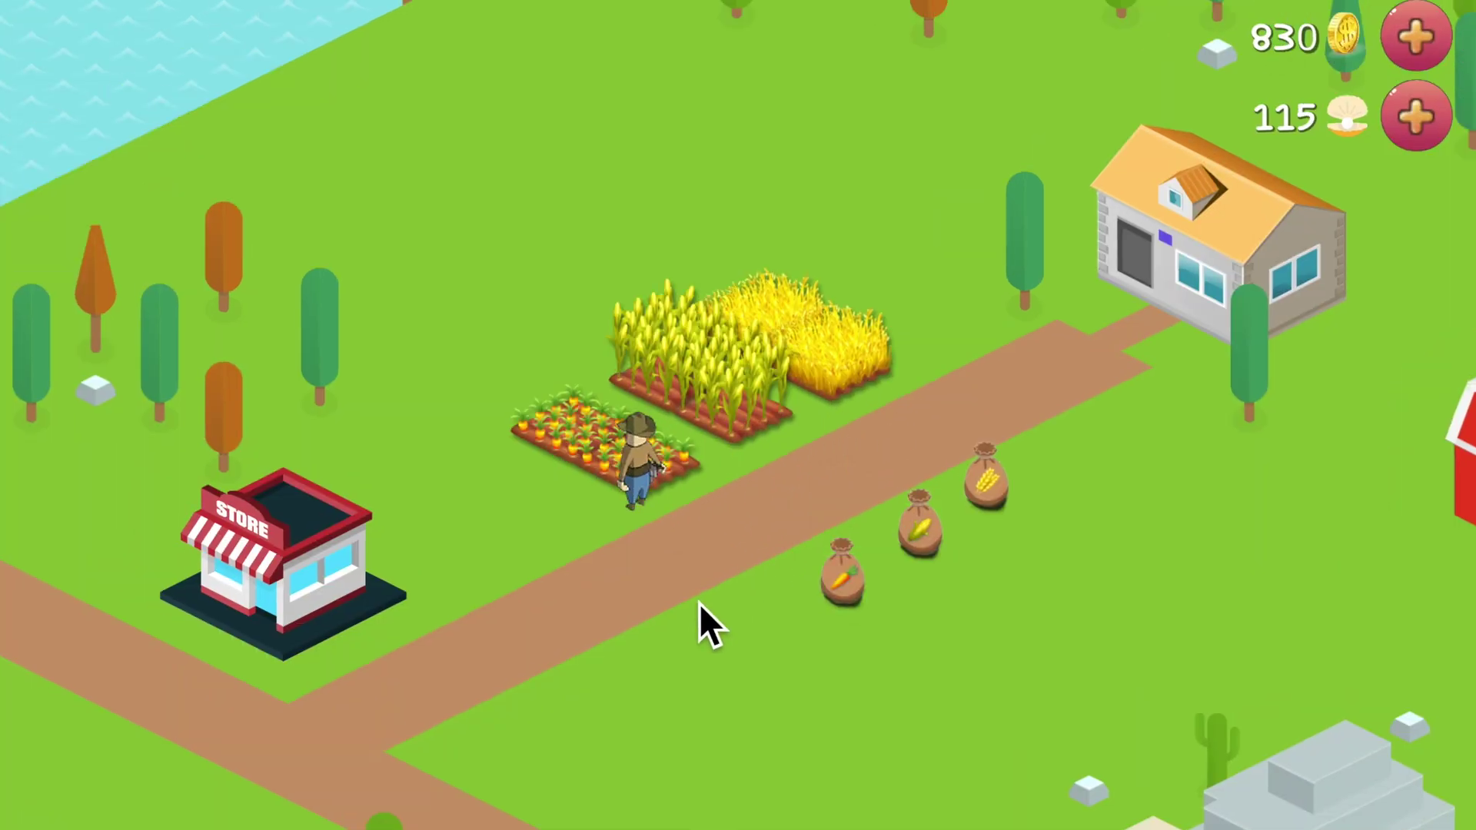
# Bring up the sickle harvest bubble for the ripe wheat field.
pyautogui.click(842, 372)
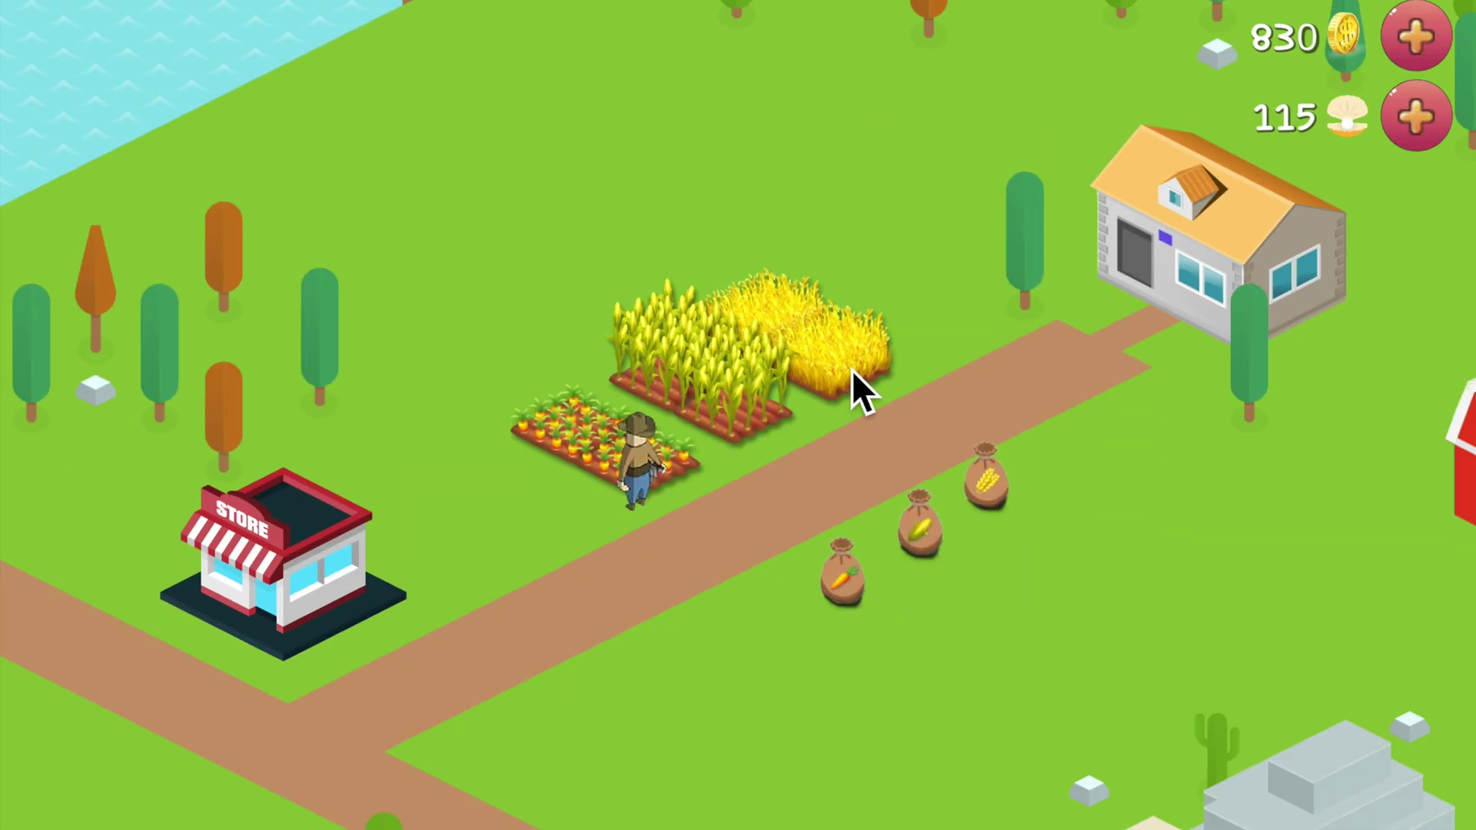
pyautogui.click(853, 372)
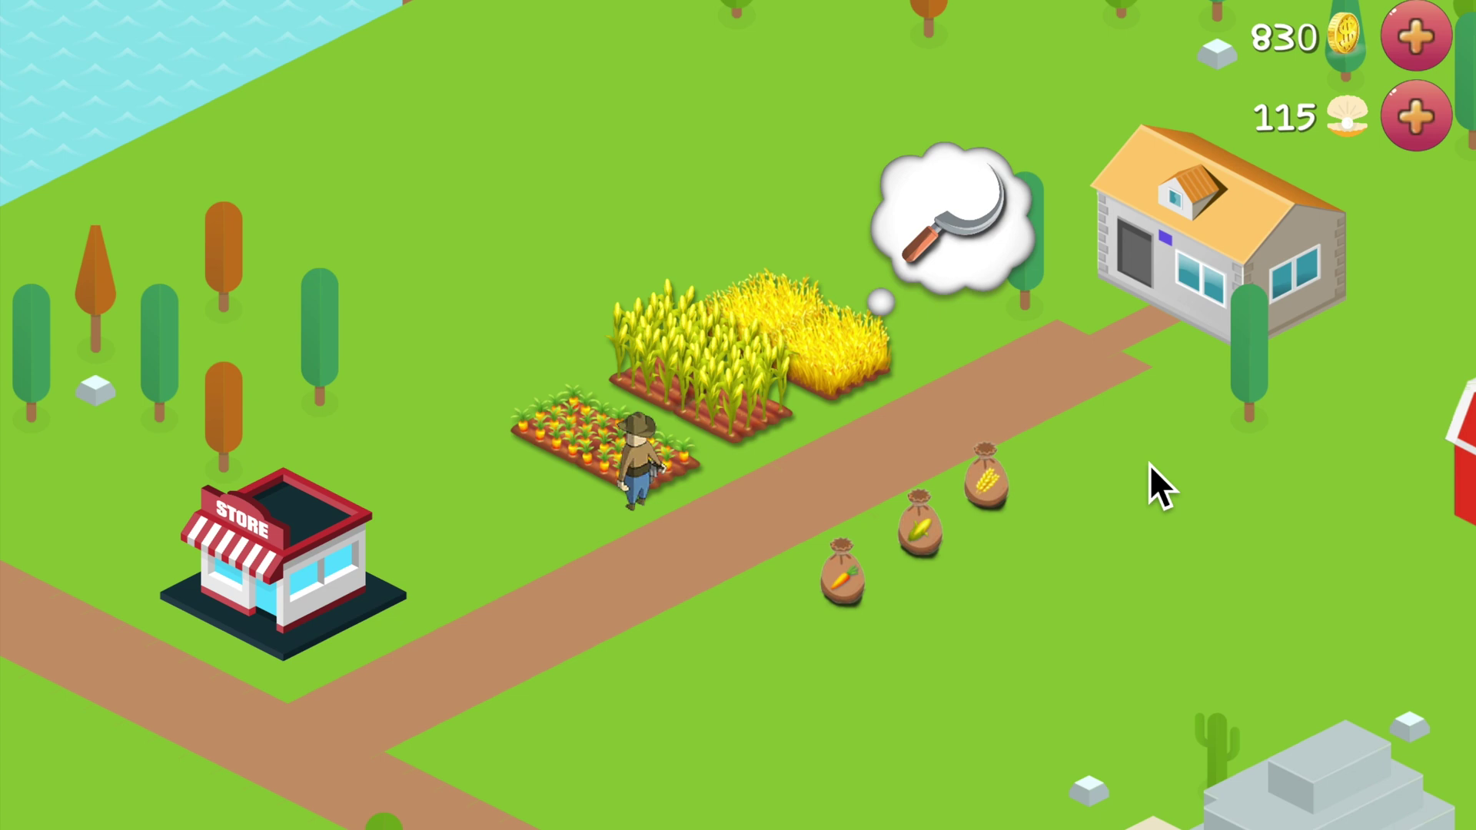
# Harvest the ripe wheat, corn and carrot fields with the sickle in the running game.
pyautogui.click(970, 219)
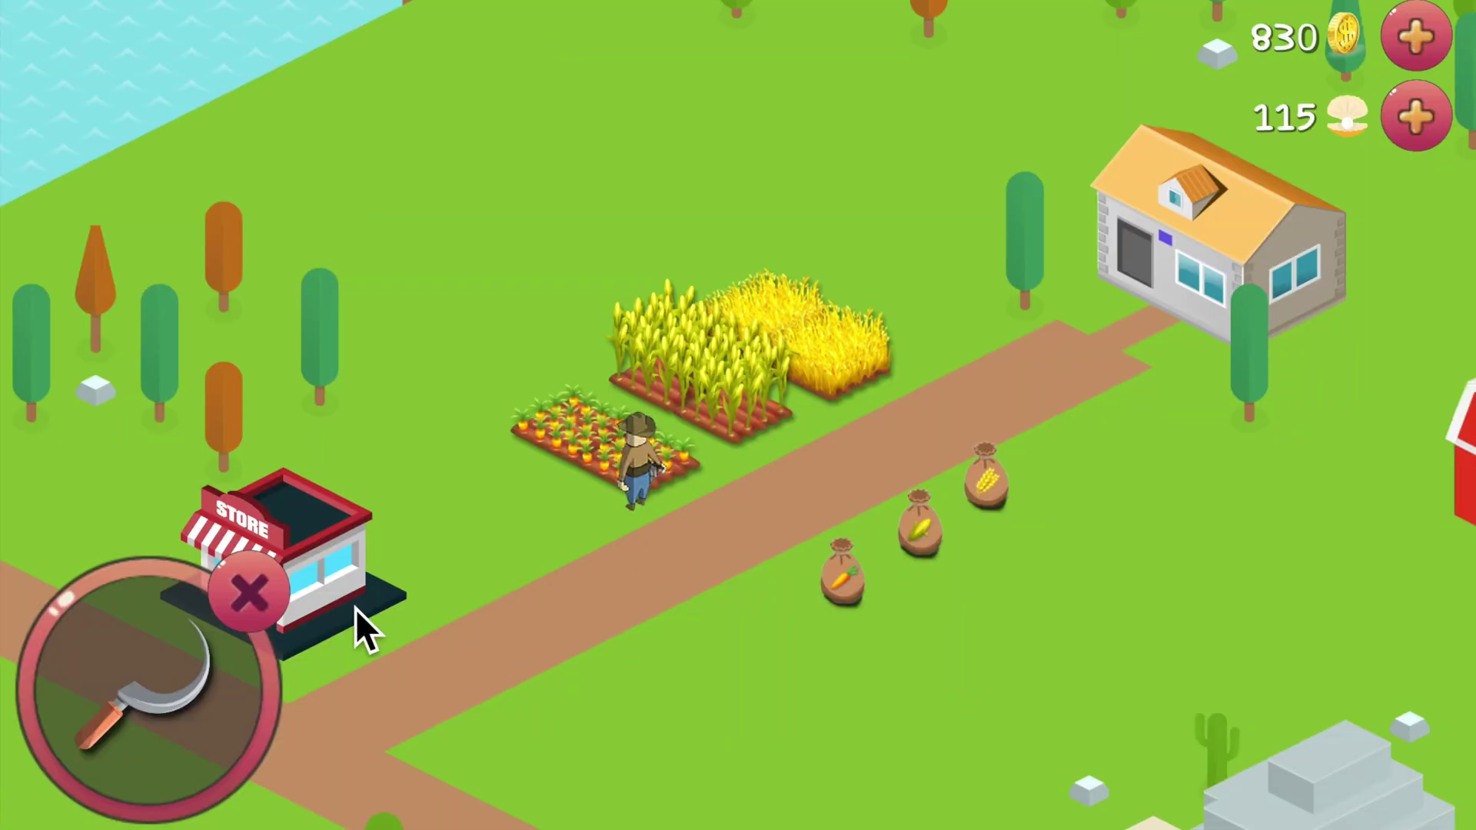
pyautogui.click(246, 597)
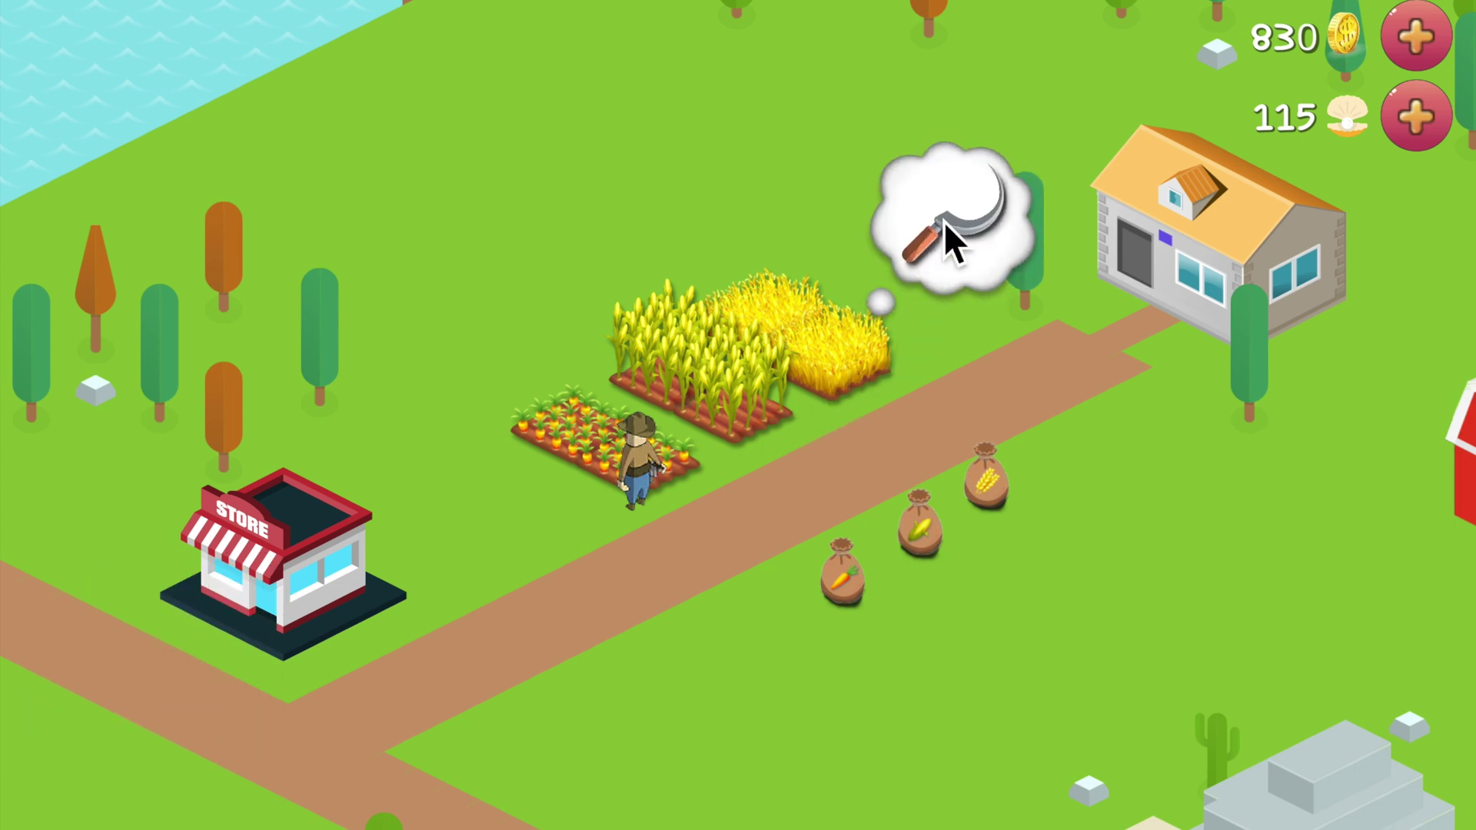
pyautogui.click(946, 221)
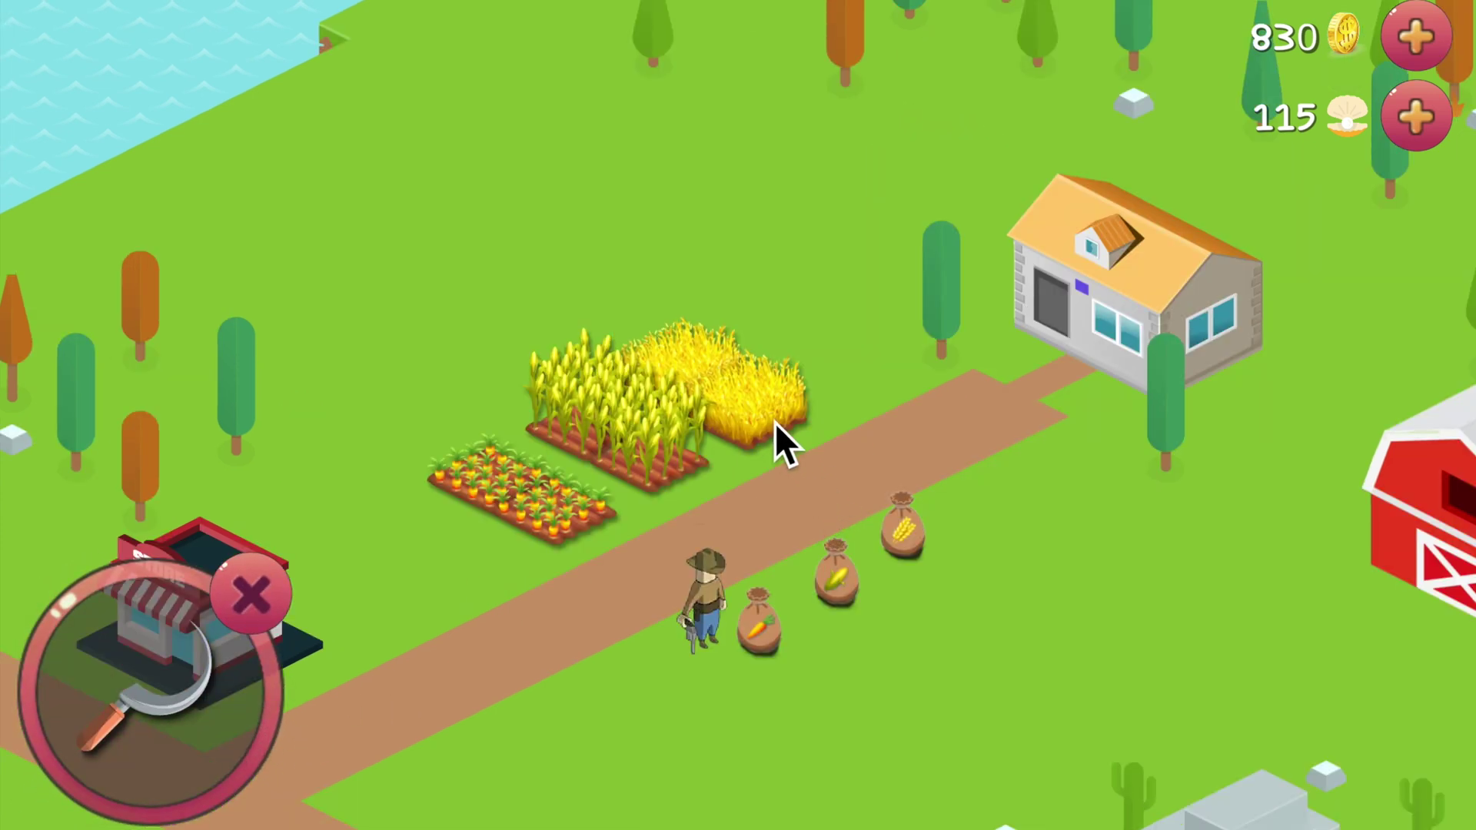
pyautogui.moveTo(774, 422)
pyautogui.mouseDown()
pyautogui.moveTo(703, 394)
pyautogui.moveTo(677, 473)
pyautogui.moveTo(554, 366)
pyautogui.moveTo(528, 576)
pyautogui.moveTo(441, 503)
pyautogui.moveTo(405, 500)
pyautogui.moveTo(745, 583)
pyautogui.mouseUp()
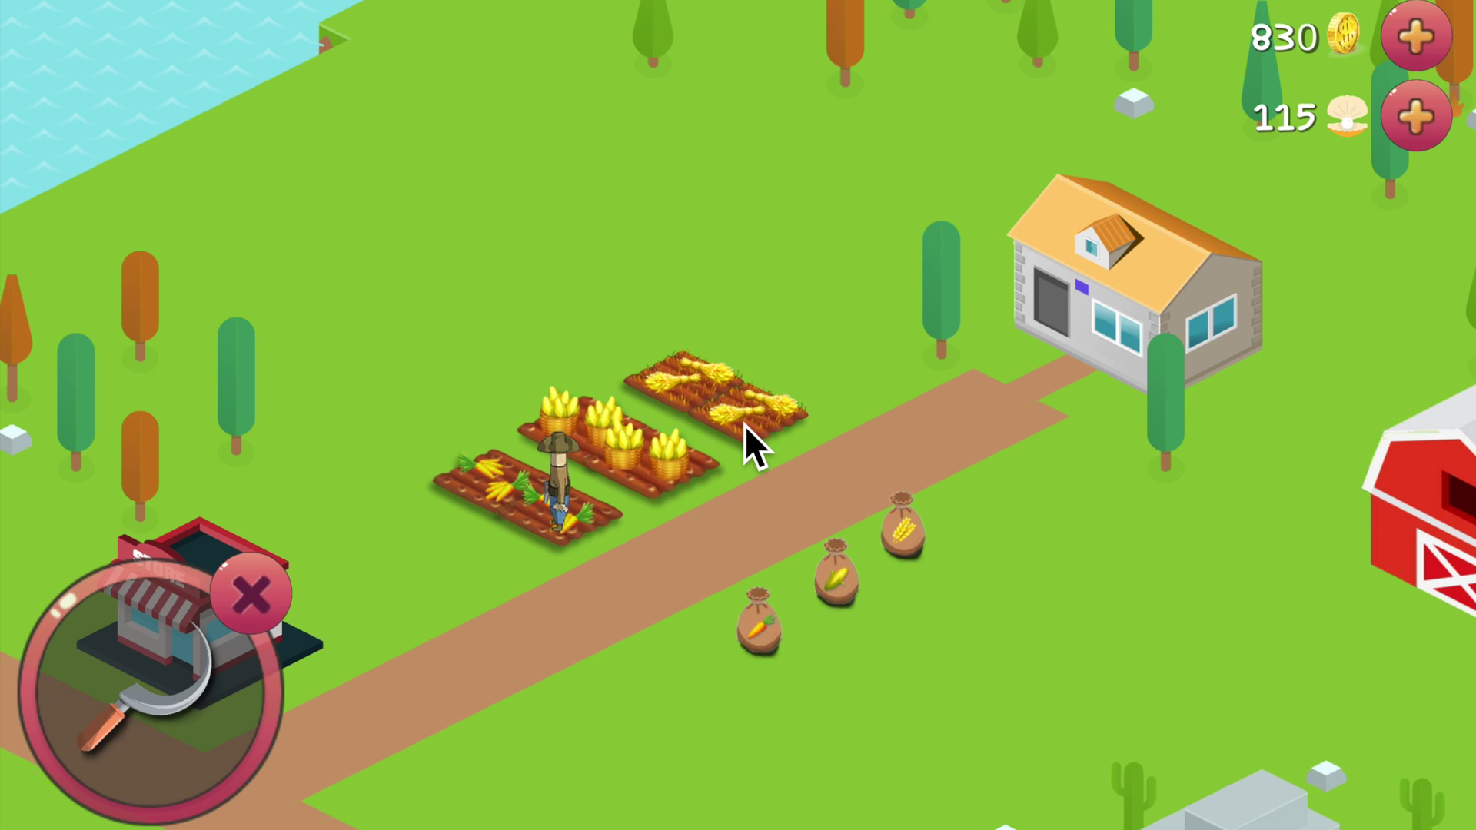
# Collect the cut wheat, corn and carrots from the three fields with the farmer and send him to the barn.
pyautogui.click(750, 420)
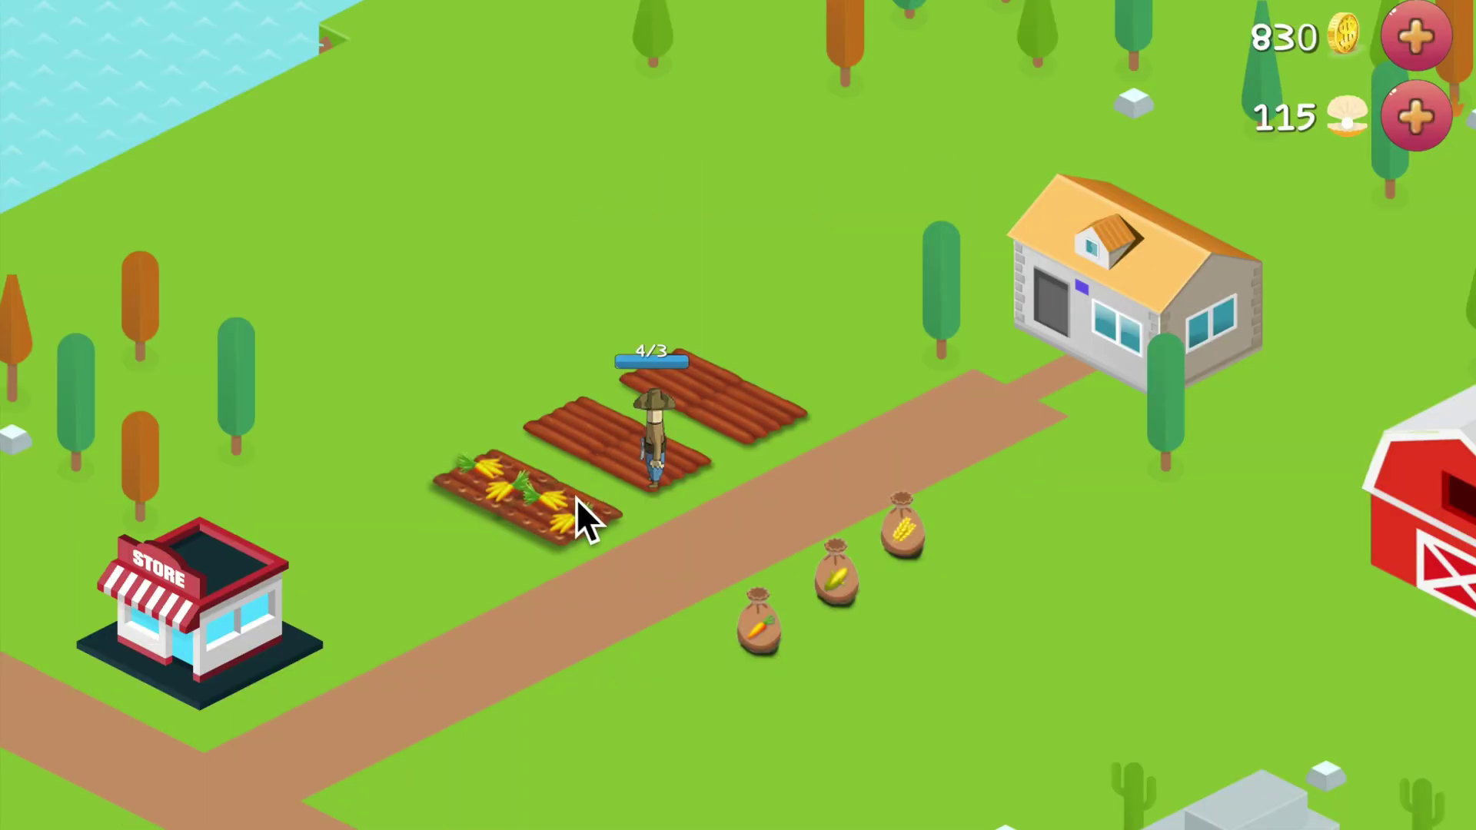
pyautogui.click(367, 597)
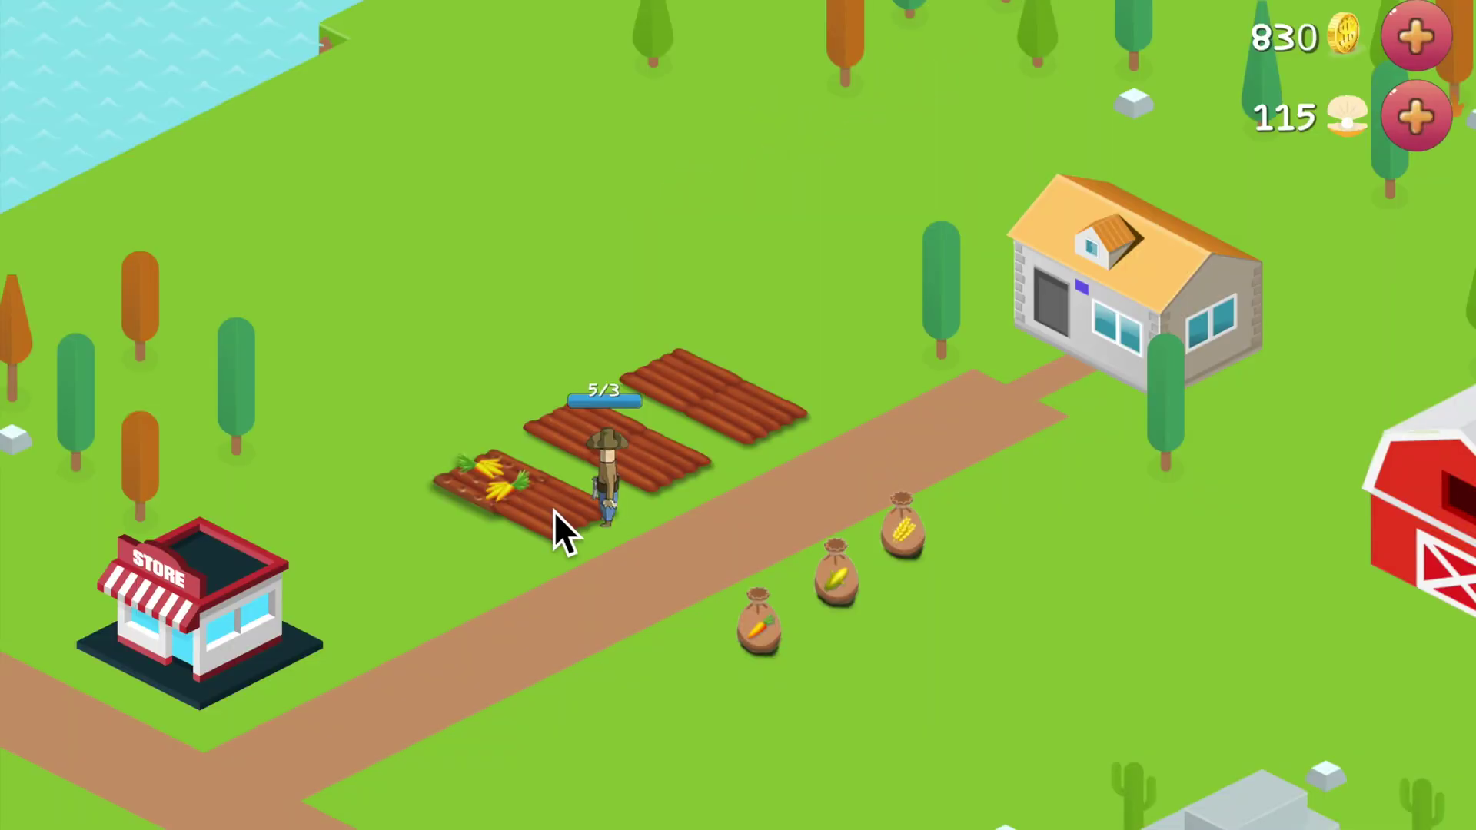
pyautogui.moveTo(1247, 594)
pyautogui.mouseDown()
pyautogui.moveTo(1110, 592)
pyautogui.moveTo(842, 483)
pyautogui.moveTo(647, 521)
pyautogui.moveTo(593, 497)
pyautogui.moveTo(587, 528)
pyautogui.mouseUp()
pyautogui.click(791, 496)
# Harvest the single ripe carrot field beside the path with the sickle and send the farmer to the barn.
pyautogui.moveTo(616, 580); pyautogui.dragTo(527, 493)
pyautogui.scroll(4, 863, 569)
pyautogui.scroll(-4, 695, 588)
pyautogui.moveTo(695, 589); pyautogui.dragTo(565, 606)
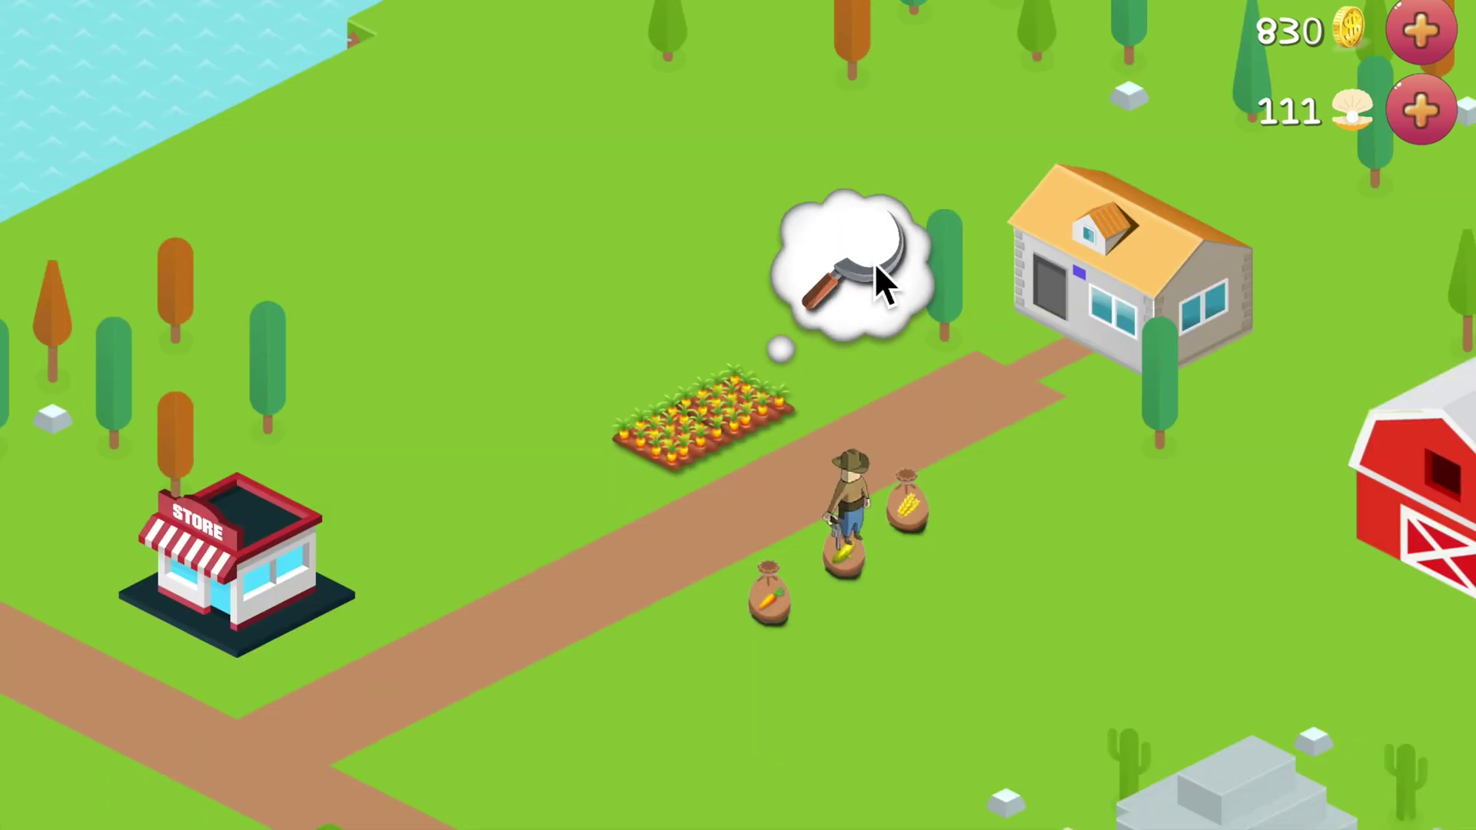
pyautogui.click(880, 280)
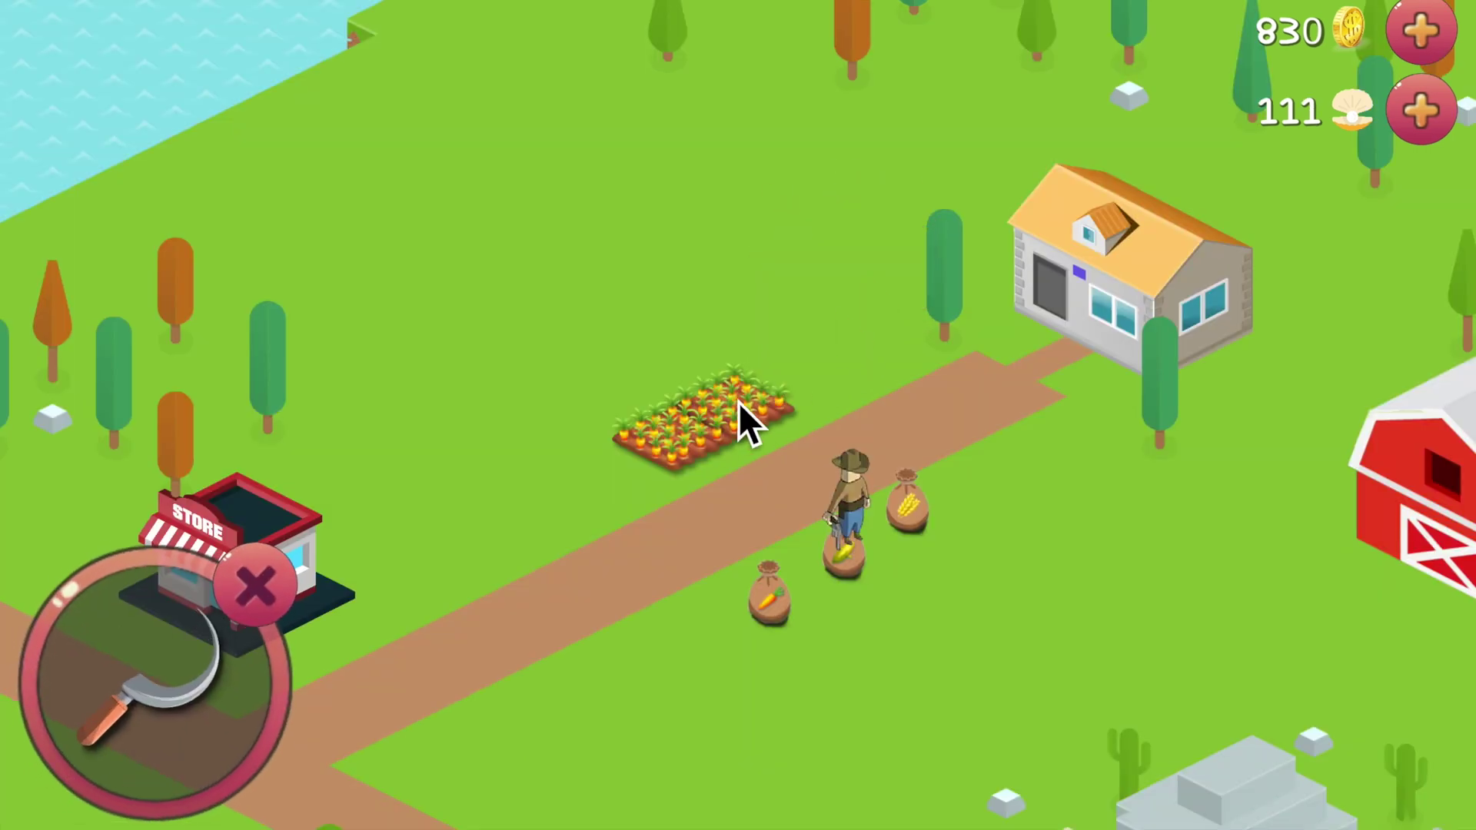
pyautogui.click(738, 418)
pyautogui.moveTo(928, 459); pyautogui.dragTo(602, 400)
pyautogui.click(1118, 495)
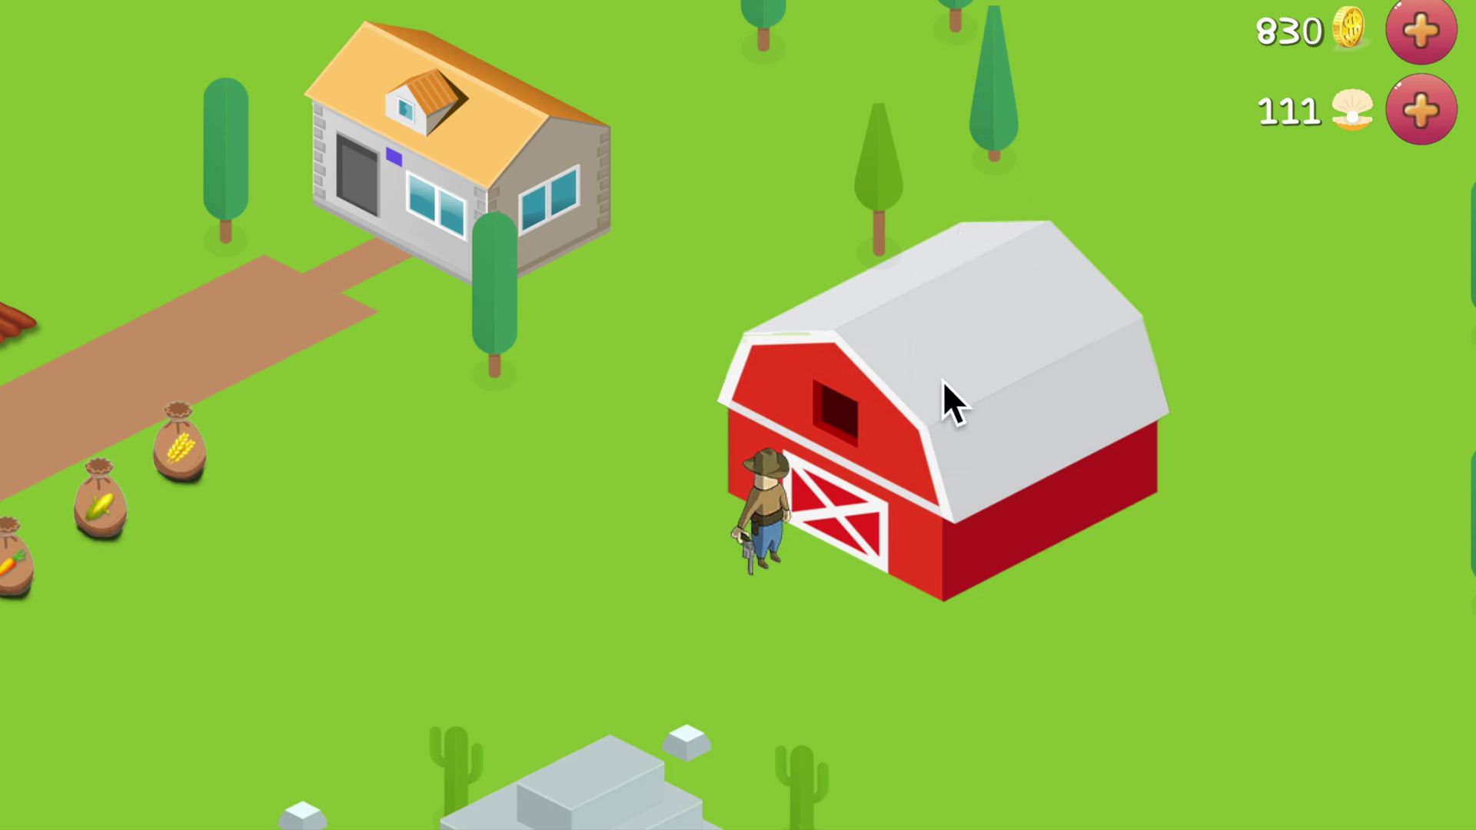
pyautogui.scroll(-1, 942, 381)
pyautogui.moveTo(852, 603); pyautogui.dragTo(822, 627)
pyautogui.moveTo(796, 620); pyautogui.dragTo(781, 590)
pyautogui.moveTo(1178, 606); pyautogui.dragTo(1095, 667)
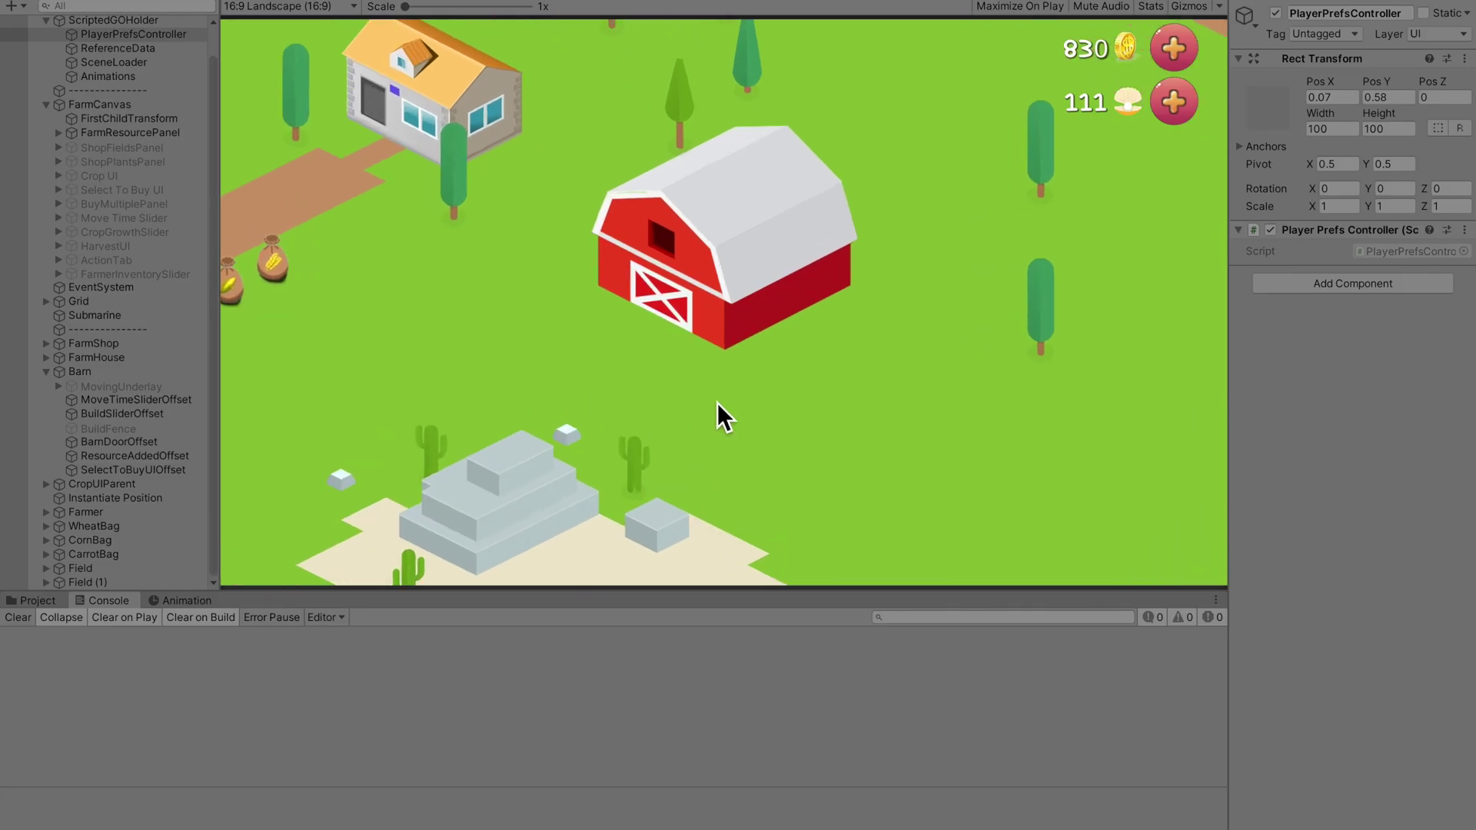
pyautogui.moveTo(717, 403); pyautogui.dragTo(1088, 390)
pyautogui.scroll(3, 744, 307)
pyautogui.moveTo(744, 308); pyautogui.dragTo(845, 573)
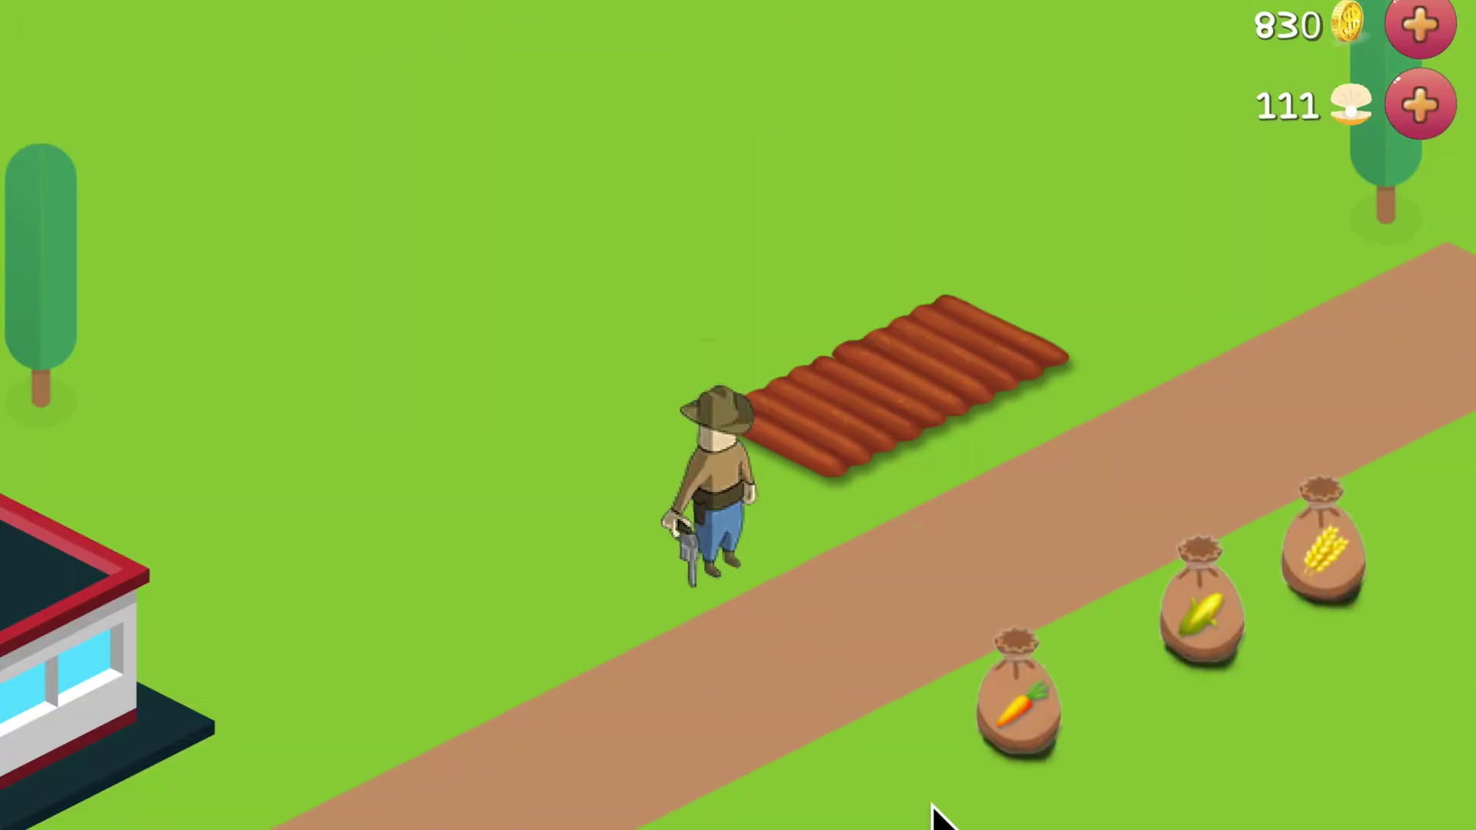
pyautogui.scroll(-3, 916, 745)
pyautogui.moveTo(915, 746); pyautogui.dragTo(1100, 663)
pyautogui.scroll(3, 662, 441)
pyautogui.moveTo(681, 476); pyautogui.dragTo(726, 615)
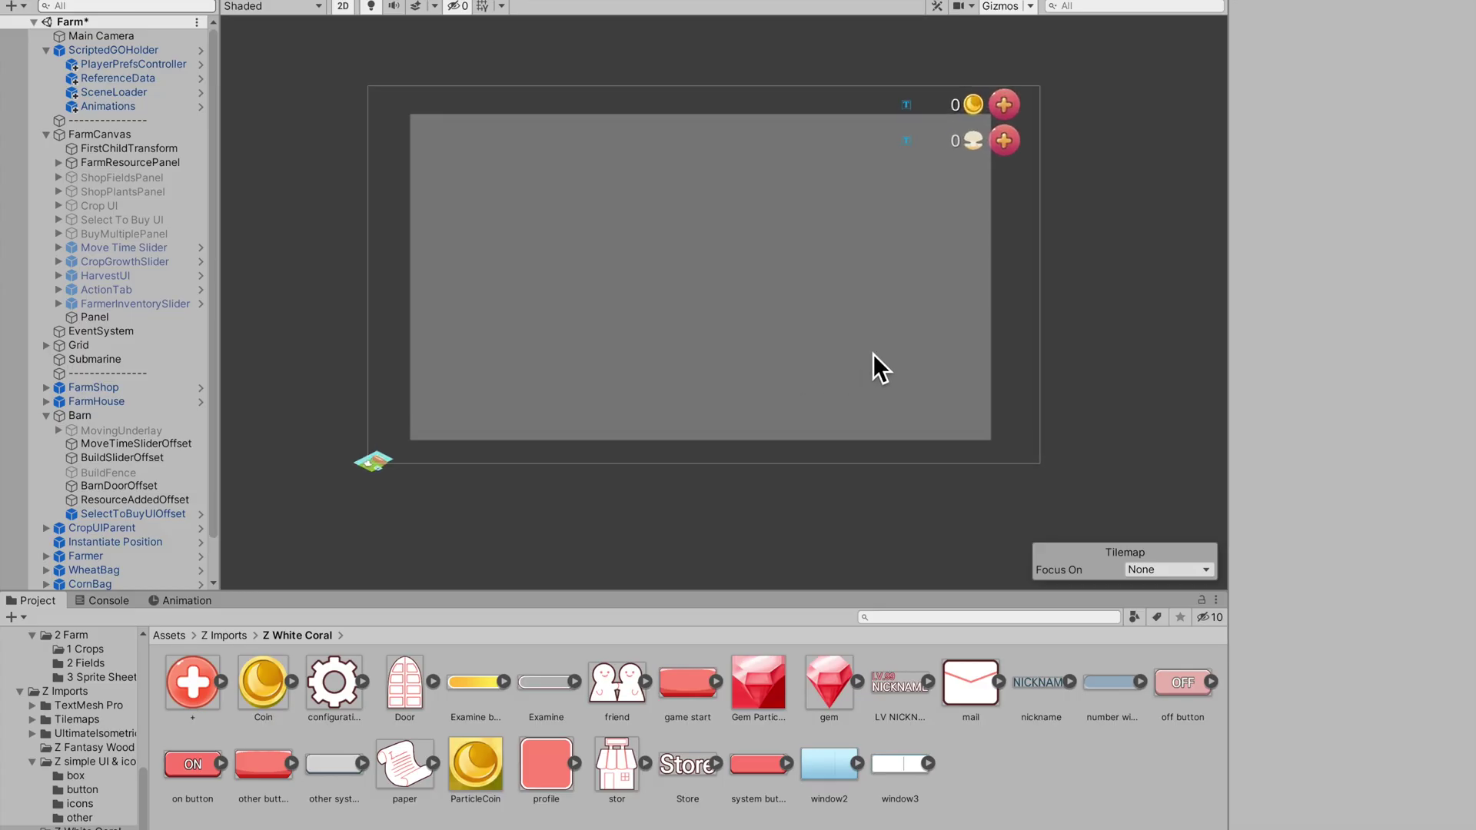
pyautogui.moveTo(868, 350); pyautogui.dragTo(873, 446)
pyautogui.moveTo(865, 385); pyautogui.dragTo(916, 306, button='middle')
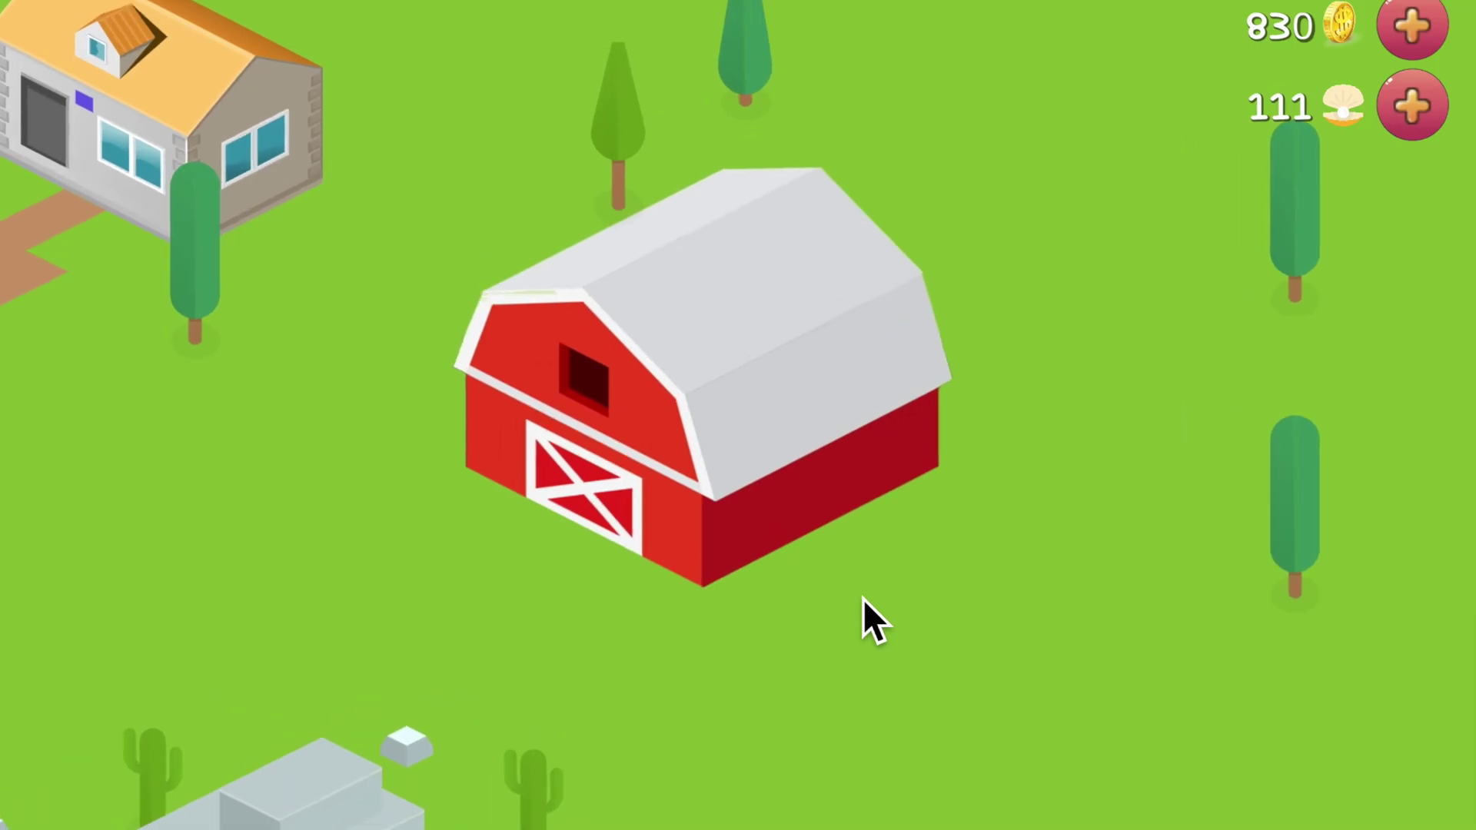